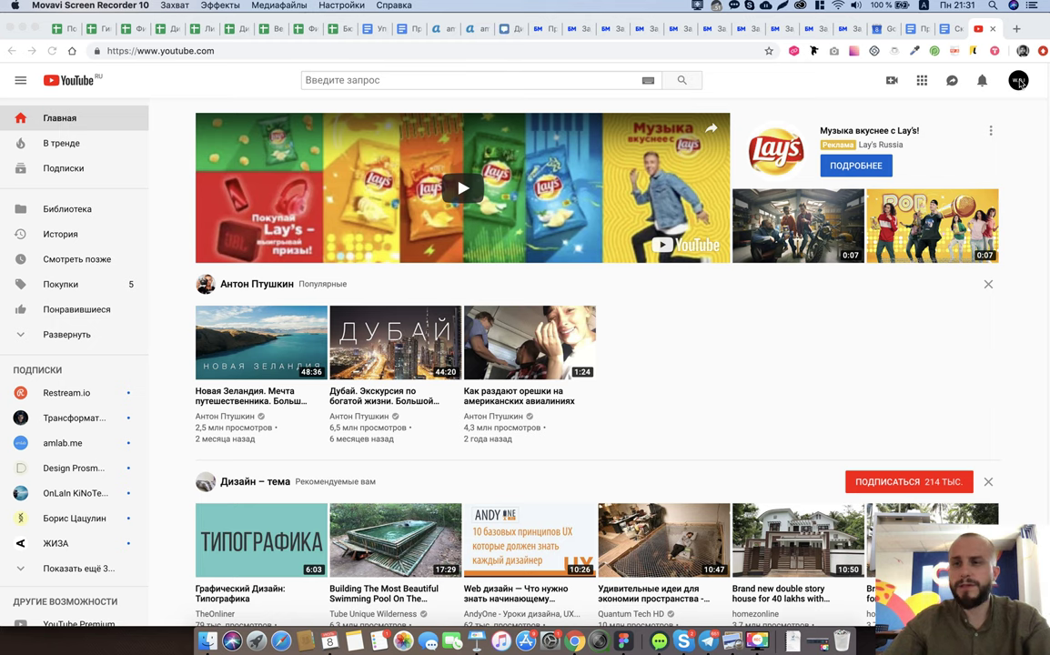
Step: Go to Creator Studio's list of all live broadcasts and open a new broadcast form
click(1007, 84)
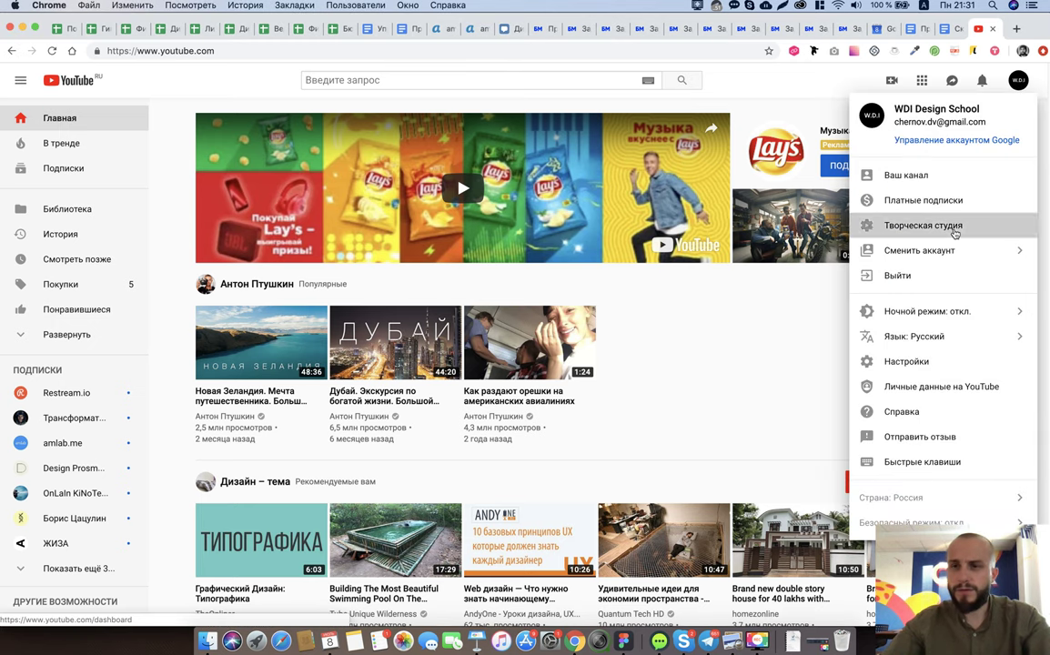
click(953, 227)
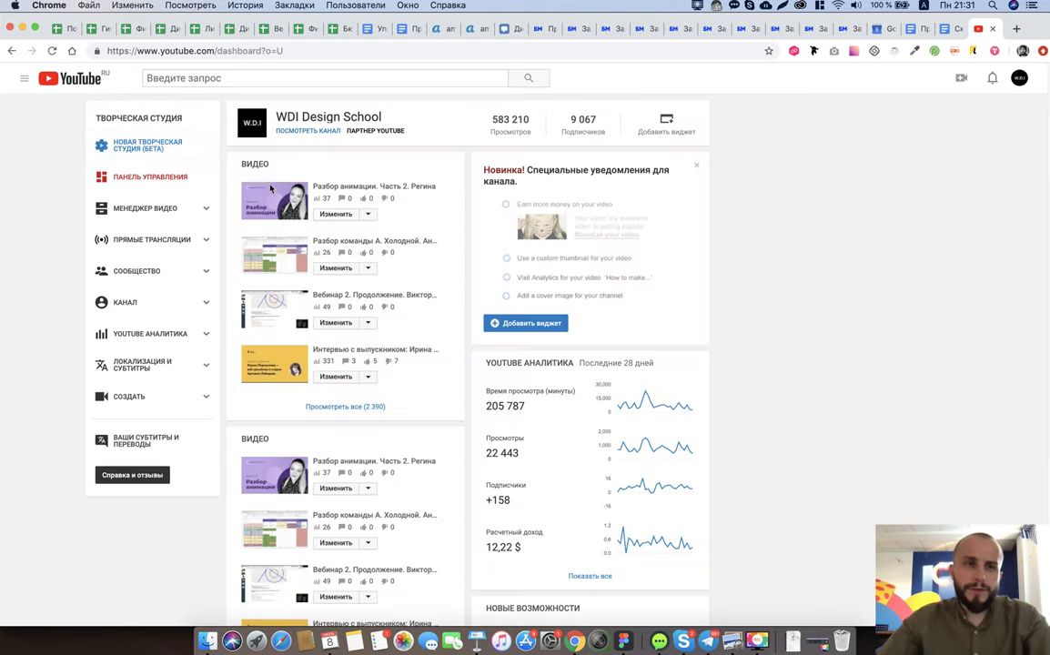
click(185, 241)
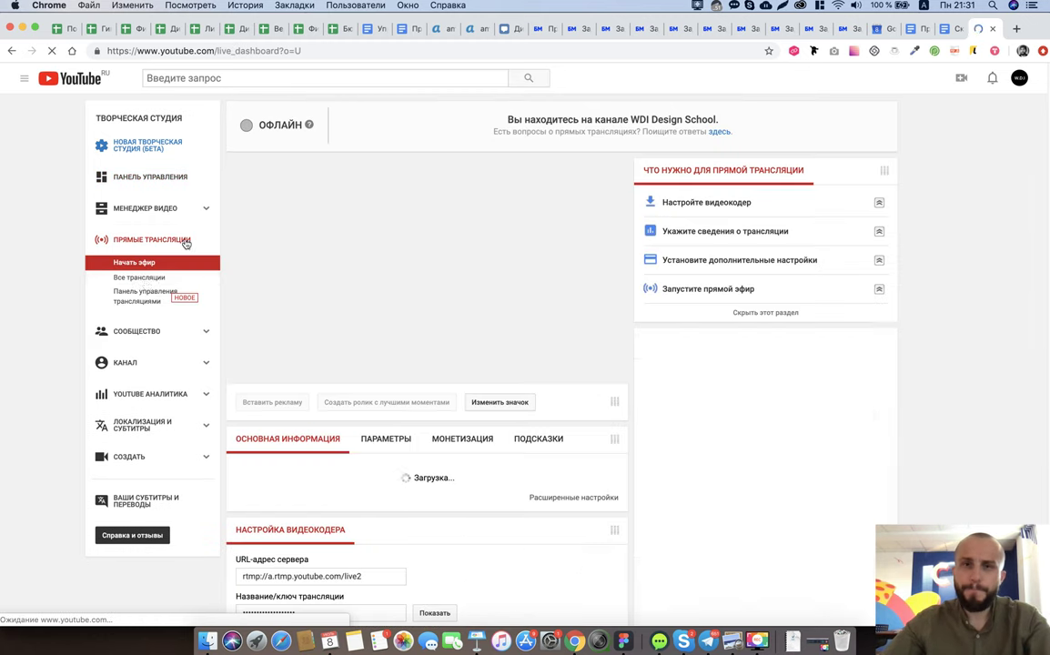
click(141, 277)
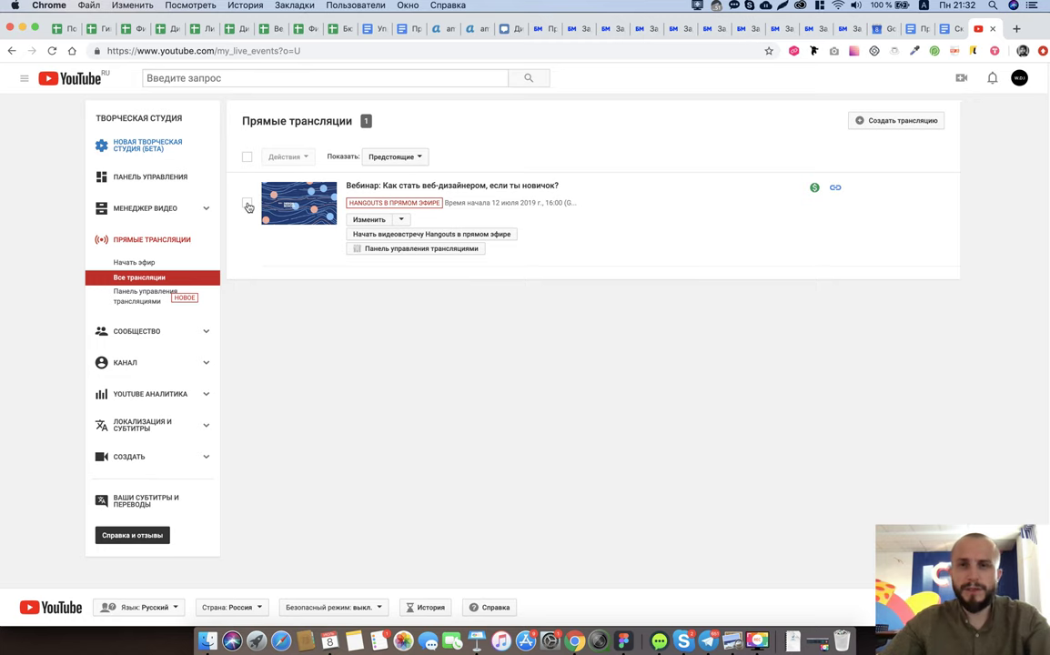
click(932, 122)
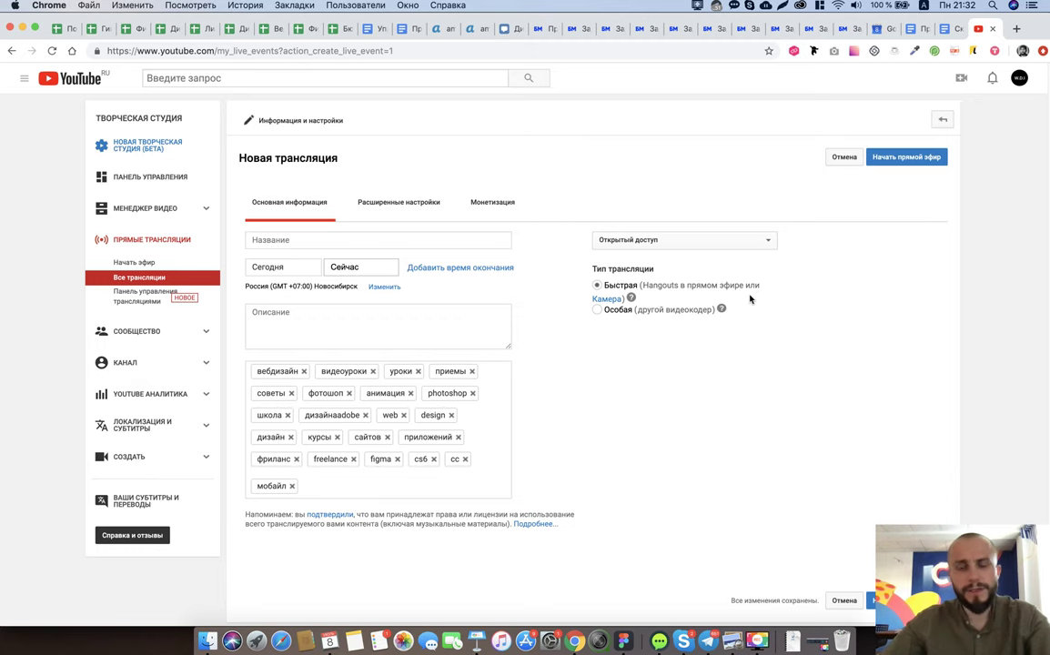
Step: Set access to Доступ по ссылке and reuse the title 'Вебинар: Как стать веб-дизайнером, если ты новичок?'
click(671, 241)
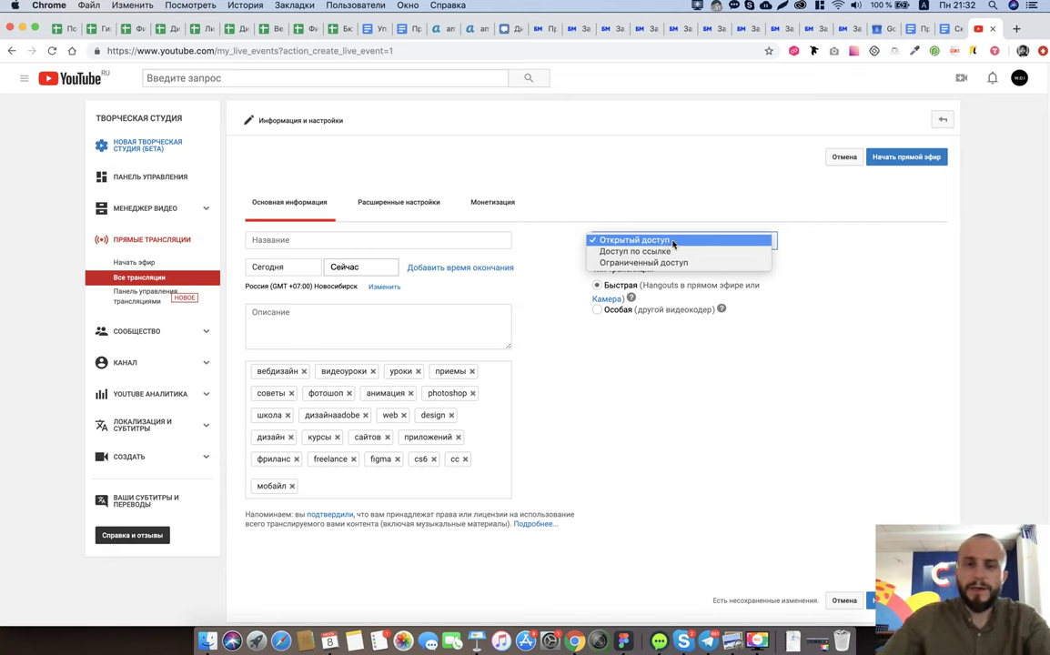
click(670, 251)
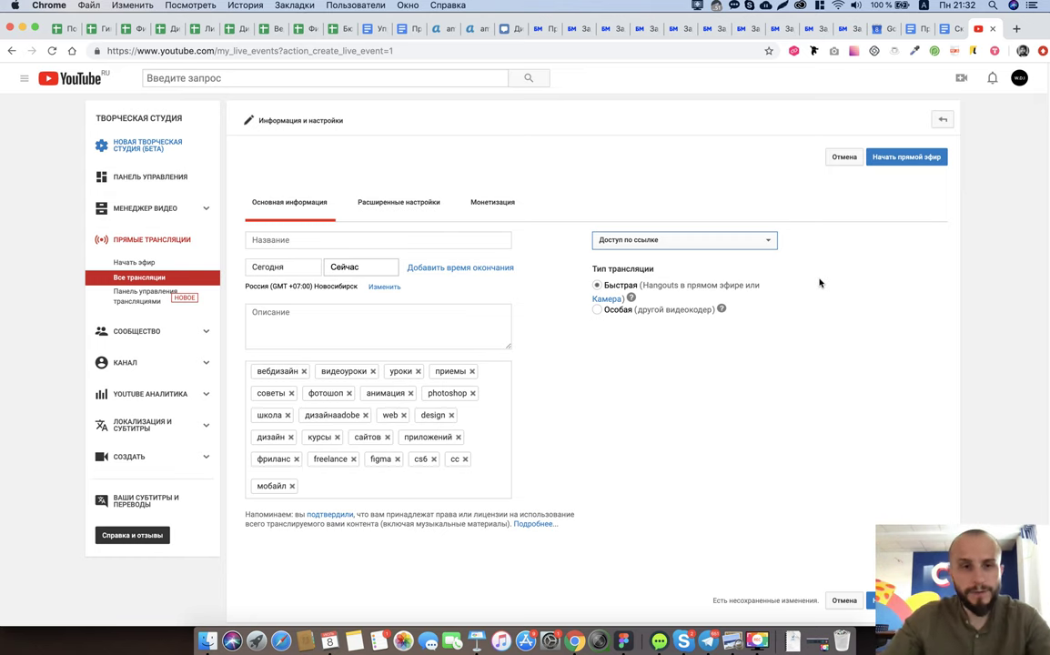
click(435, 239)
click(436, 264)
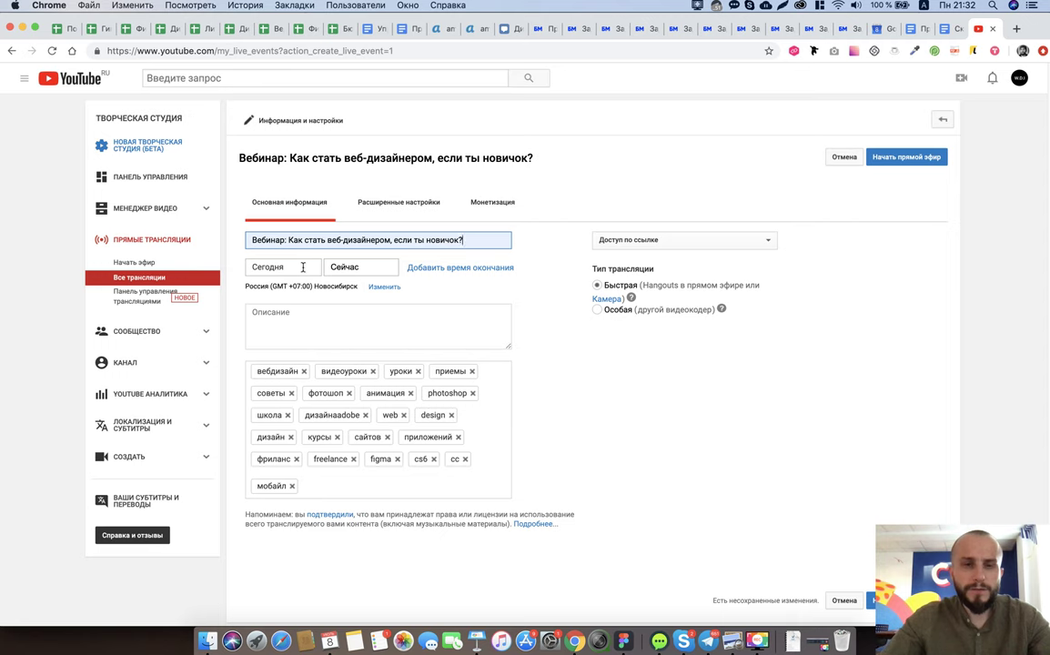
Step: Set the broadcast start to 12 July 2019 at 22:00
click(273, 267)
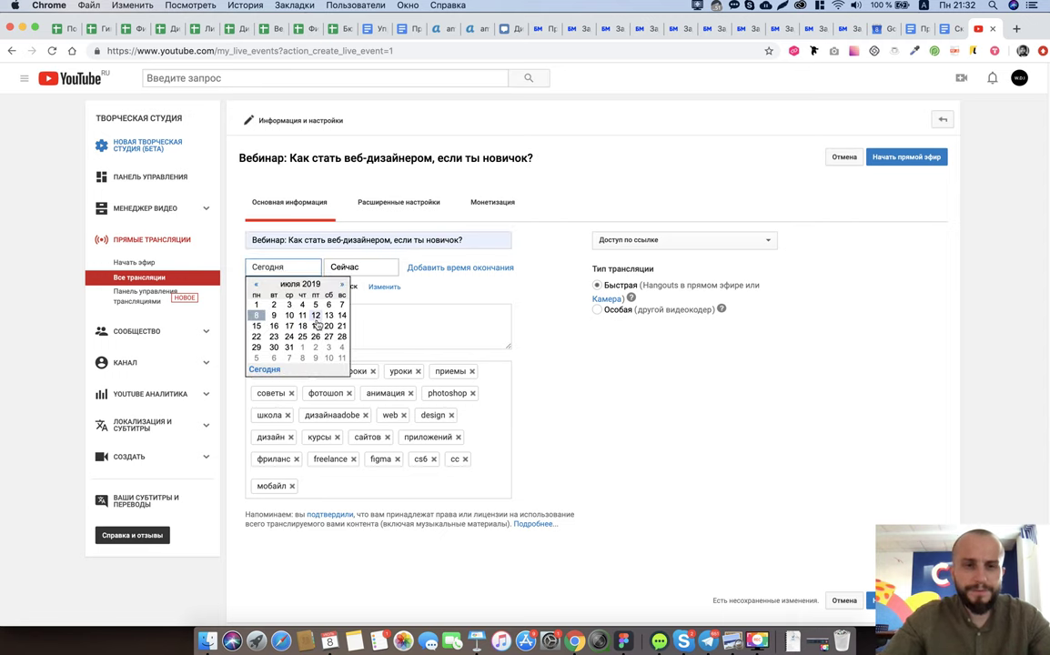
click(337, 268)
text(22:00)
click(273, 266)
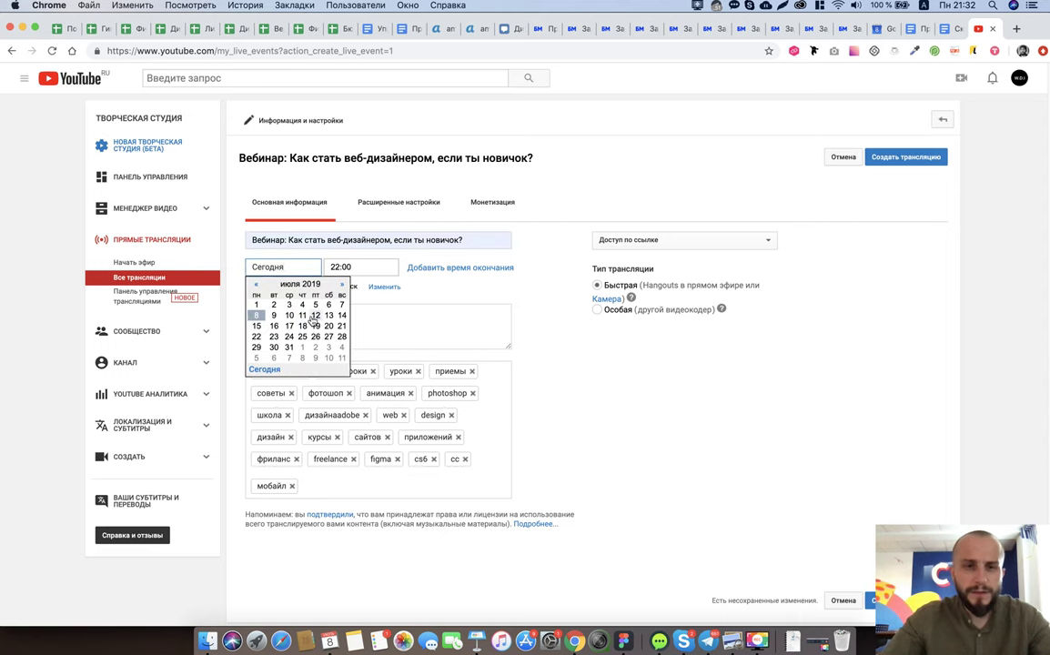
click(305, 314)
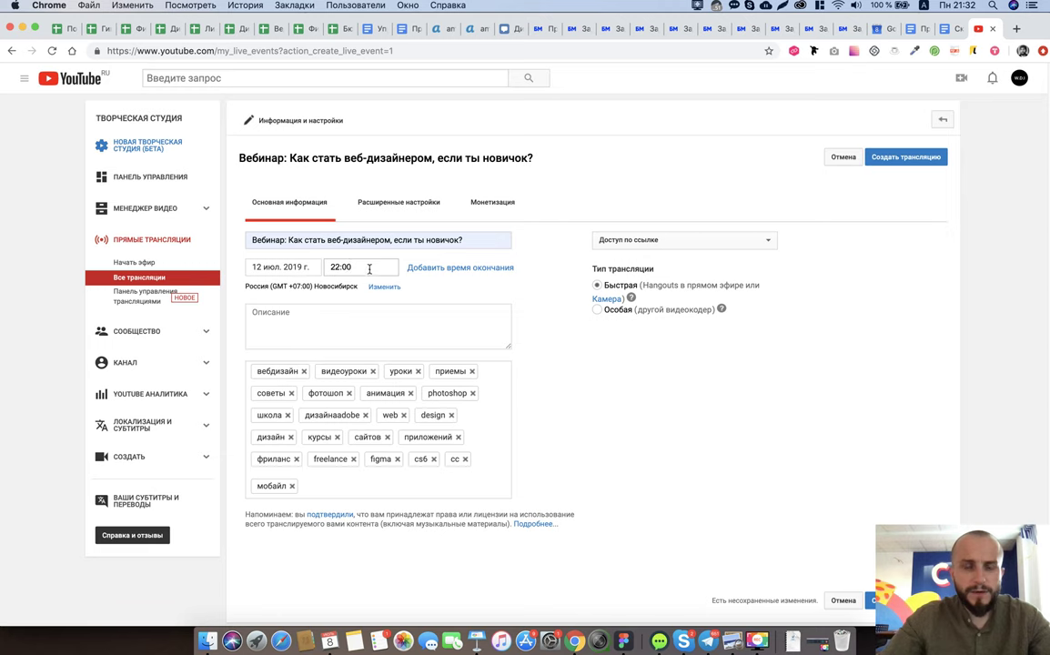
Step: Enter the outline '1/ 2/ 3/ CTA' as the broadcast description
click(364, 329)
text(1/)
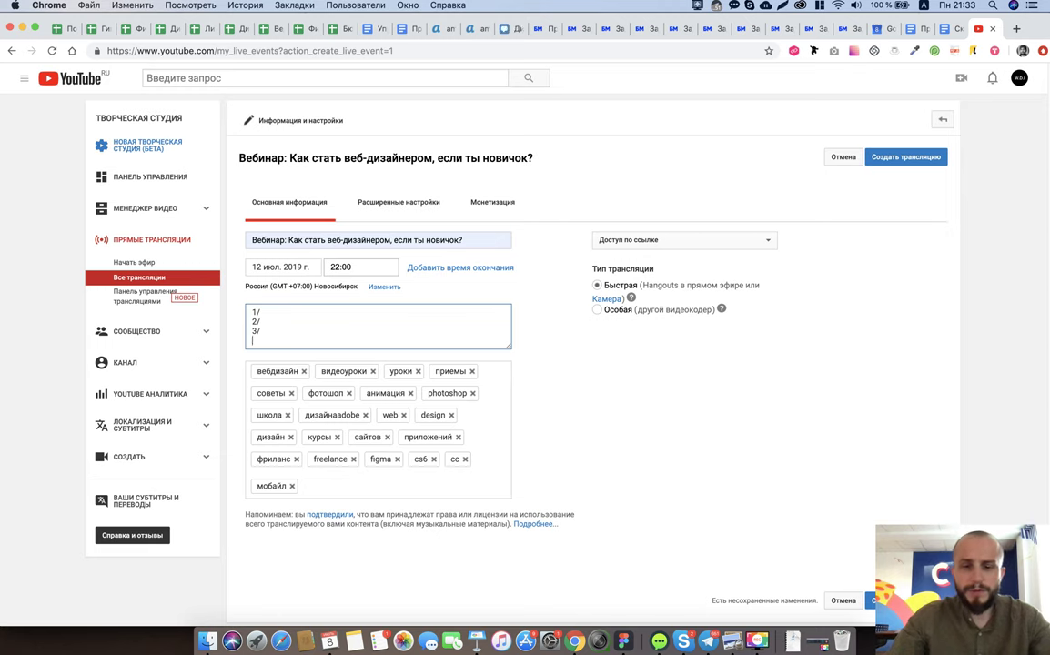
text(С)
key(BackSpace)
text(А)
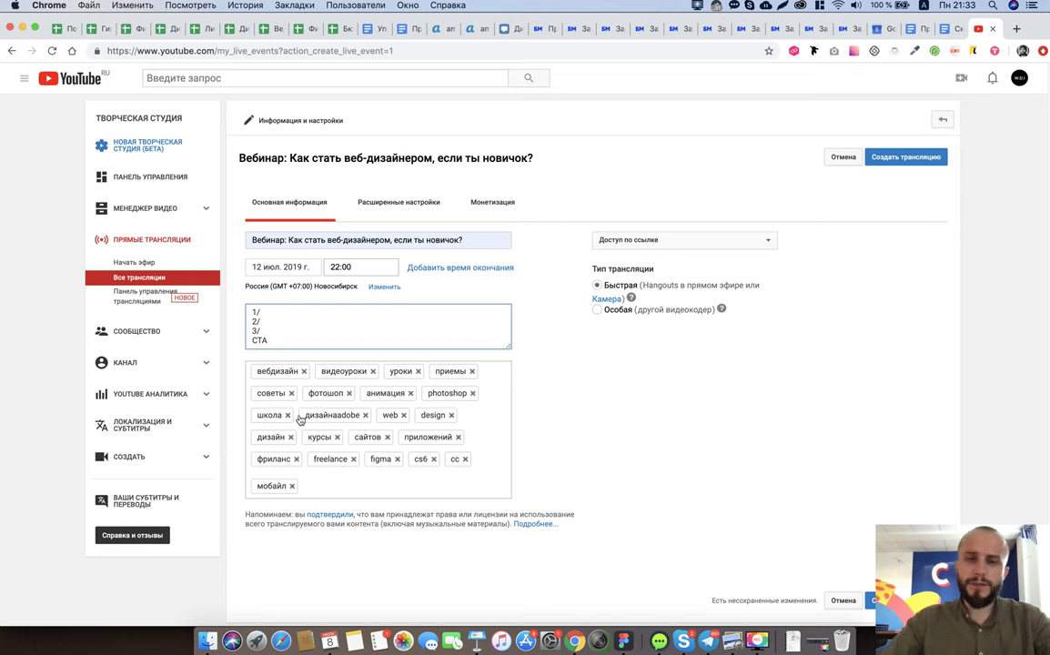
click(872, 318)
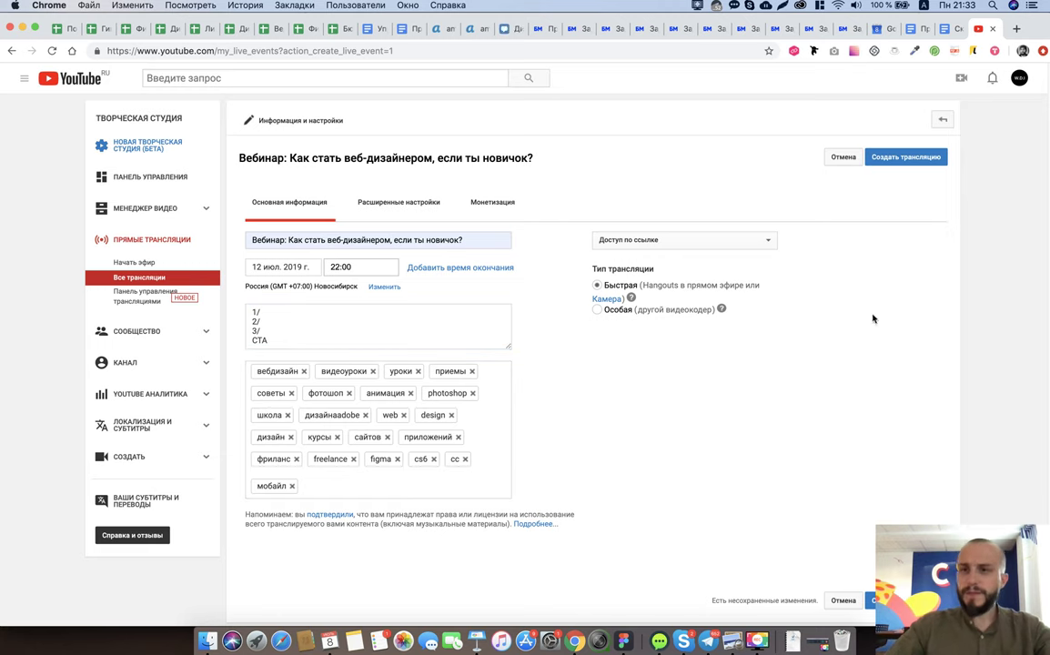
Step: Create the scheduled broadcast and check its 12 July 2019, 22:00 start time in the list
click(899, 165)
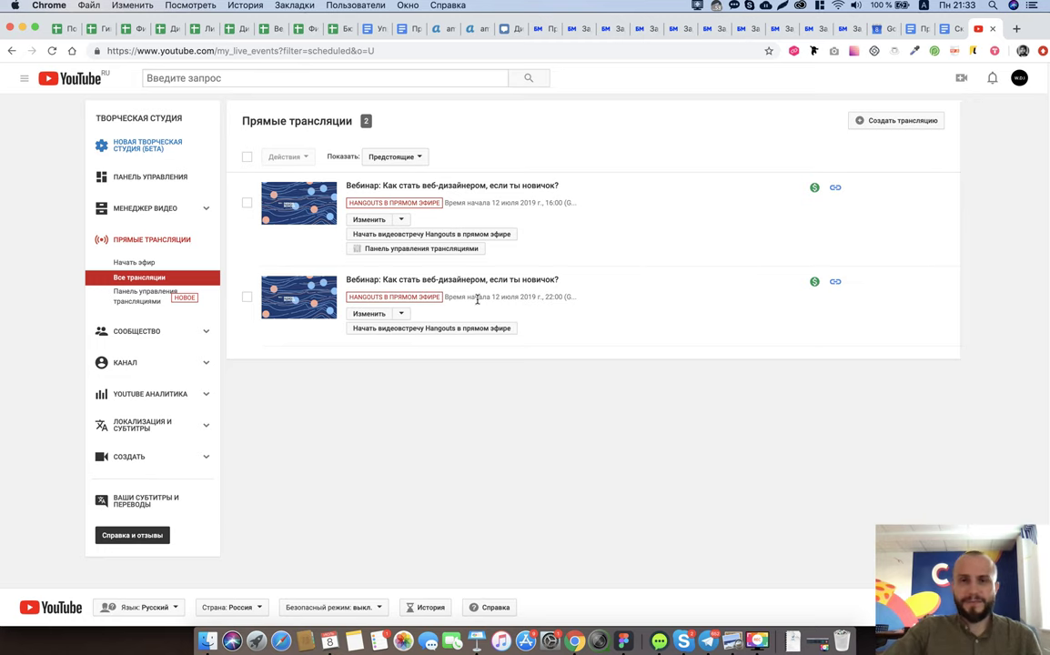
drag(446, 298, 574, 302)
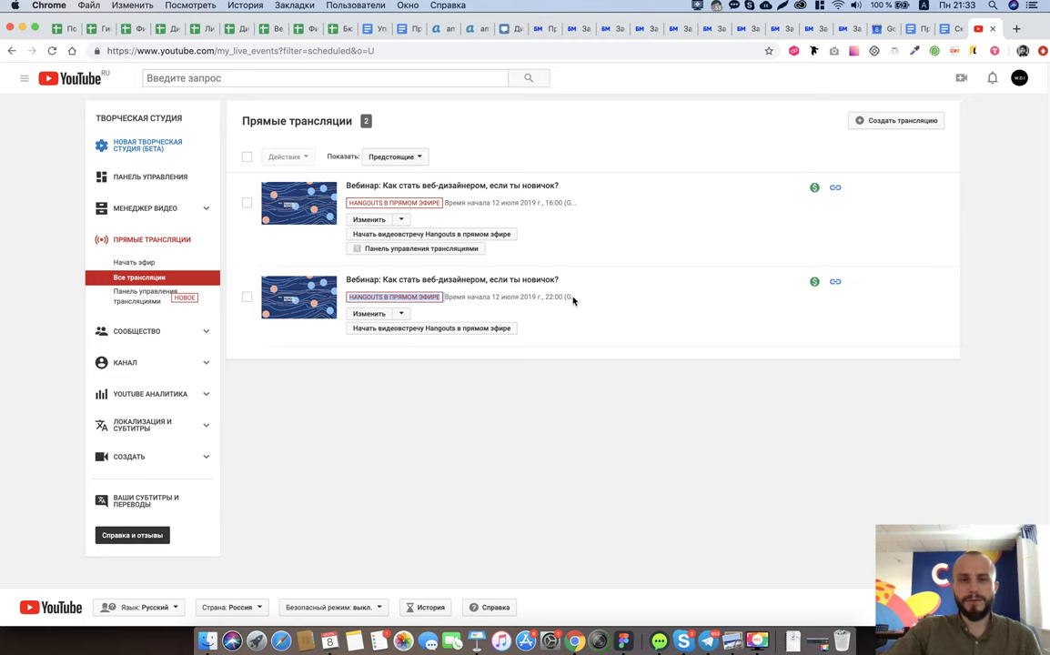
drag(571, 299, 570, 296)
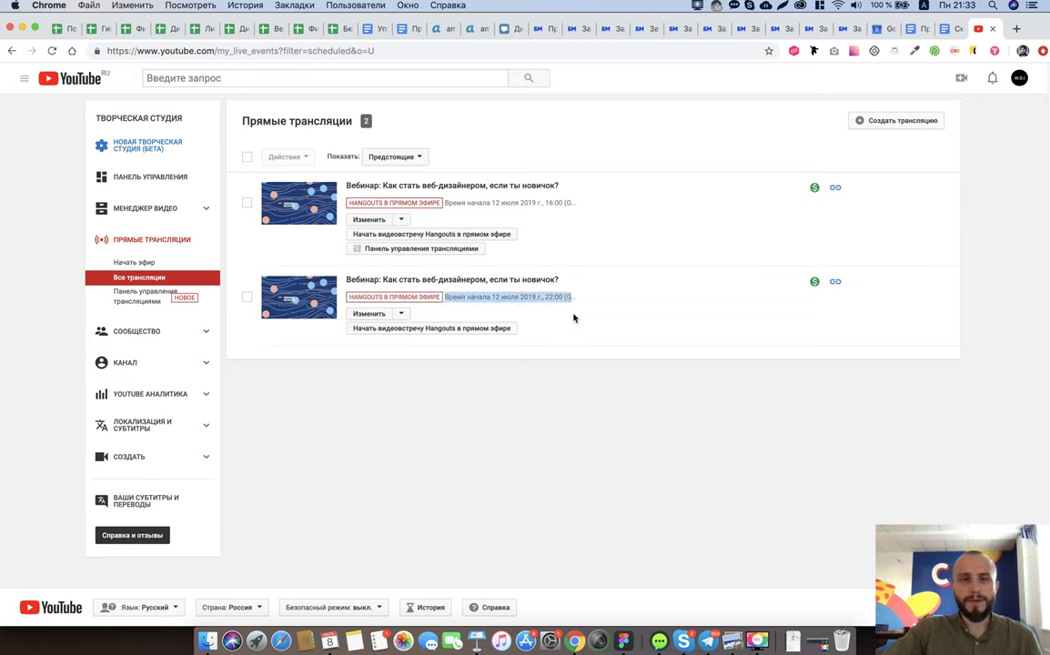
click(575, 318)
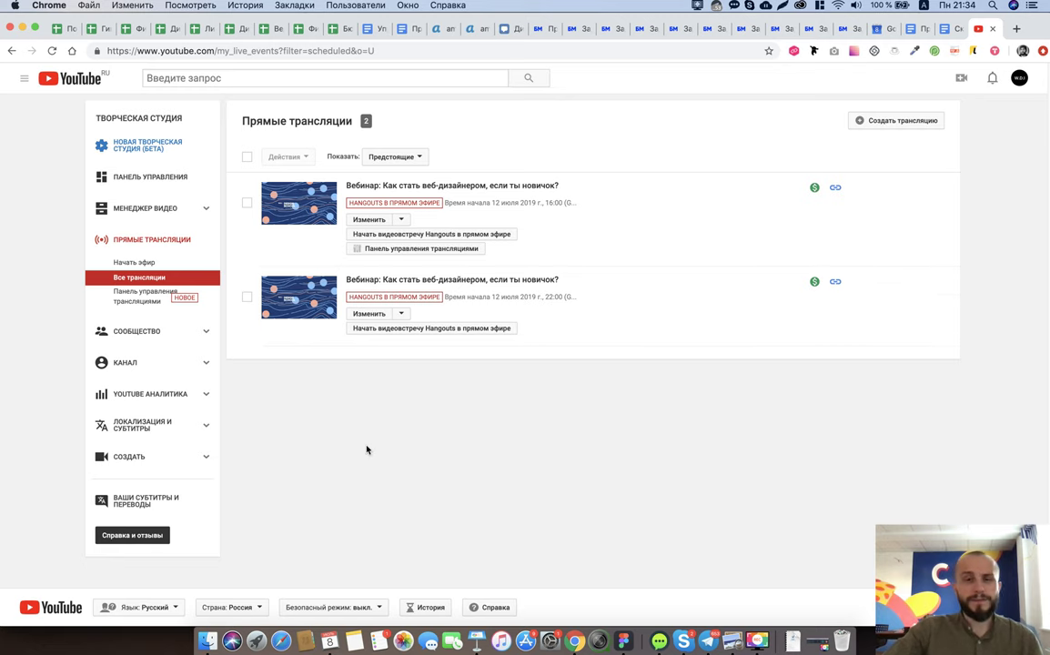
Step: Open the webinar's watch page in a new tab, select its URL, then launch Hangouts on Air
super+click(506, 282)
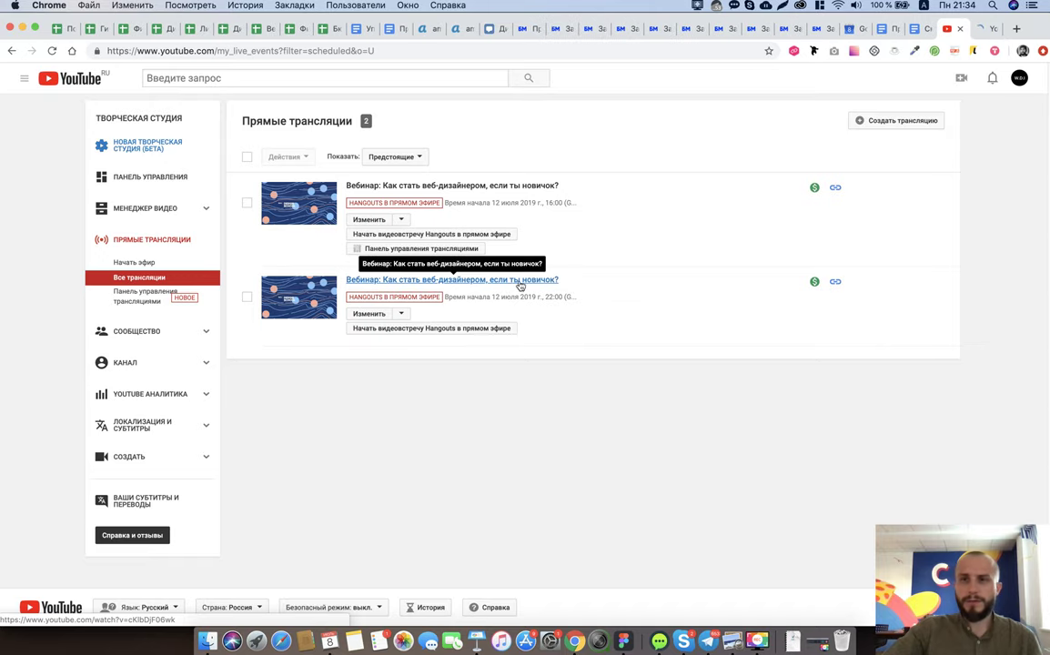
click(972, 33)
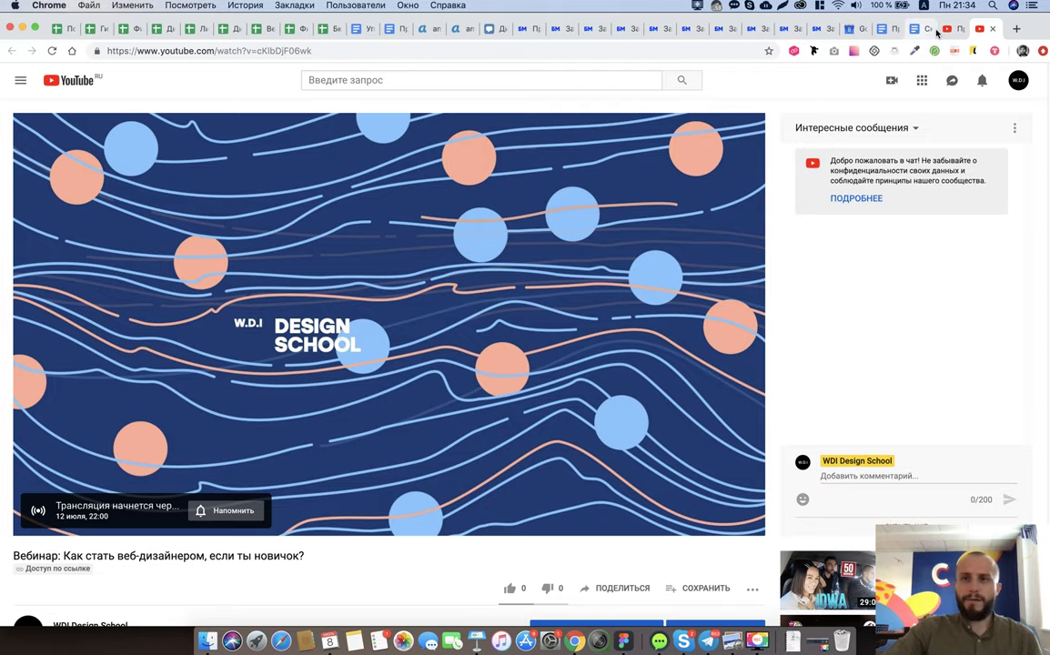
click(949, 28)
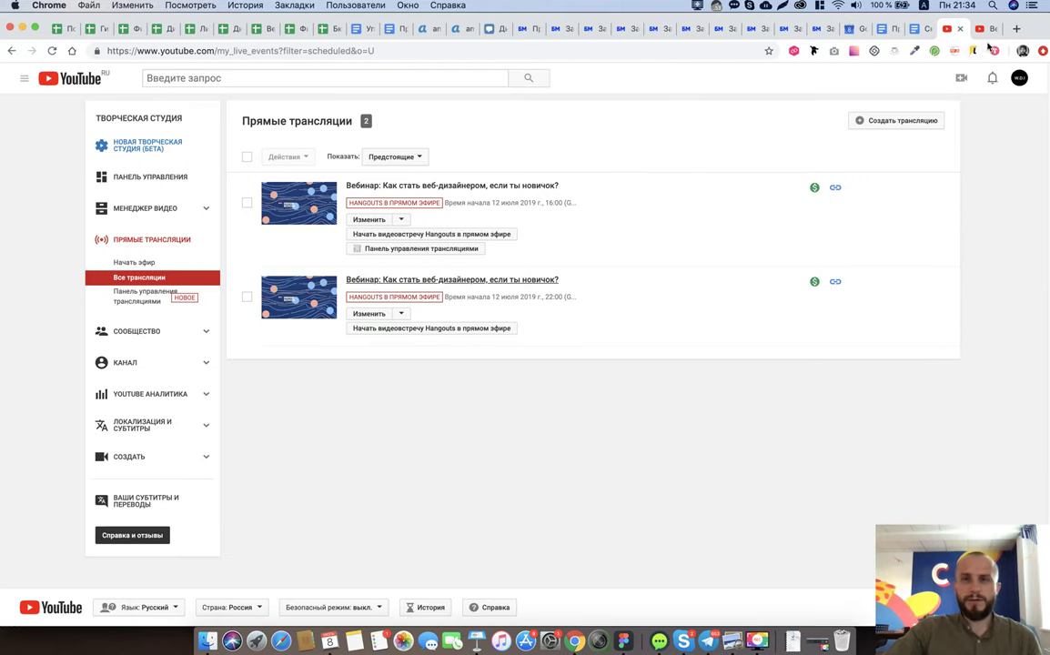
click(982, 28)
click(323, 51)
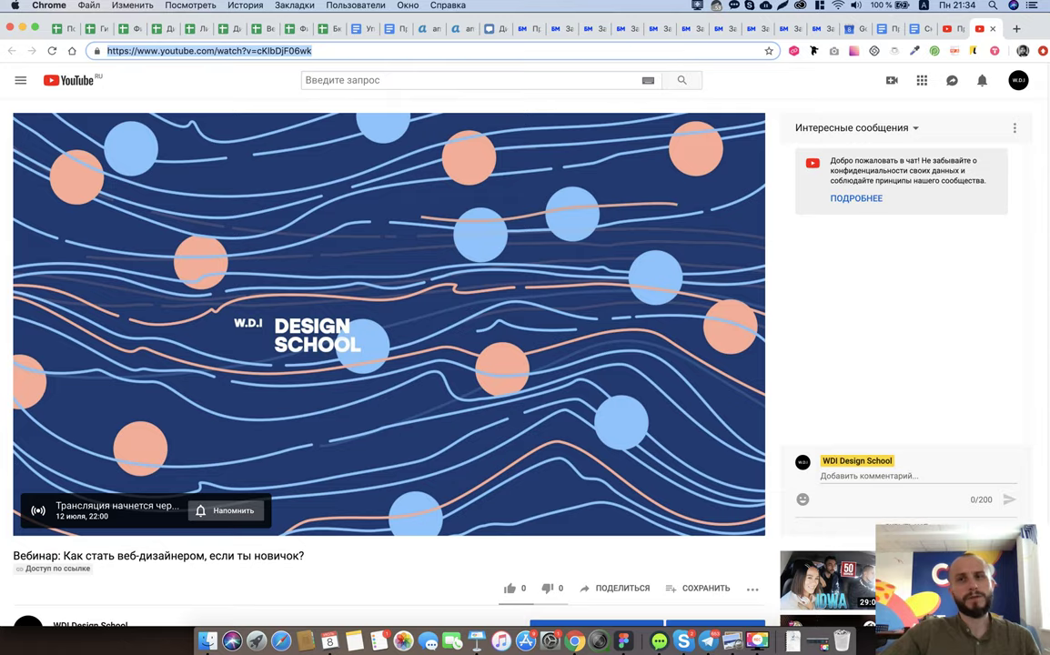
click(948, 30)
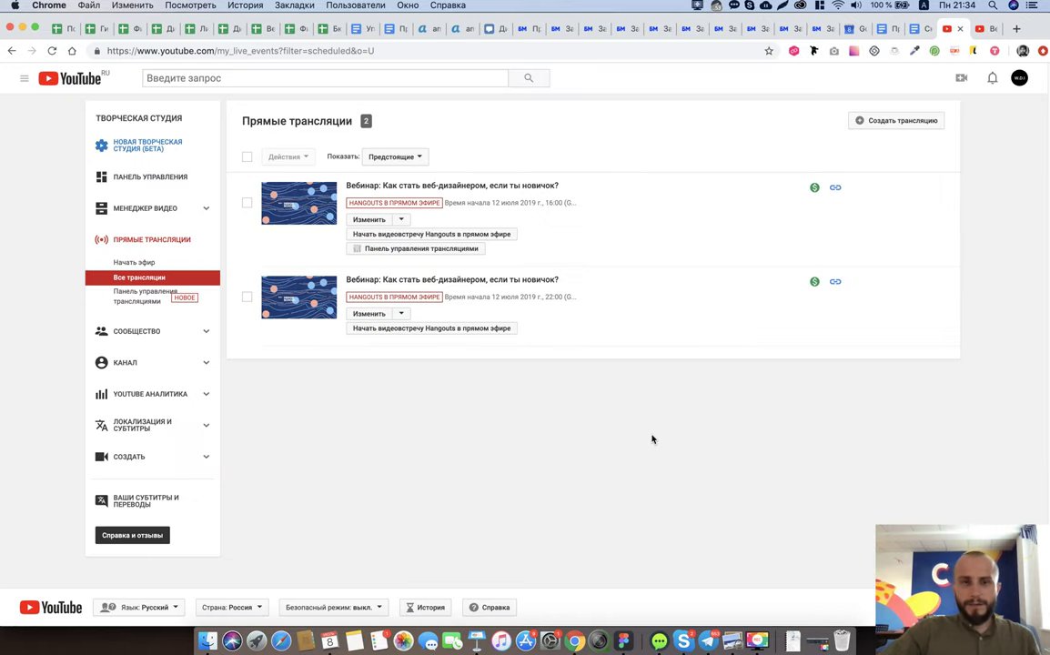
click(465, 329)
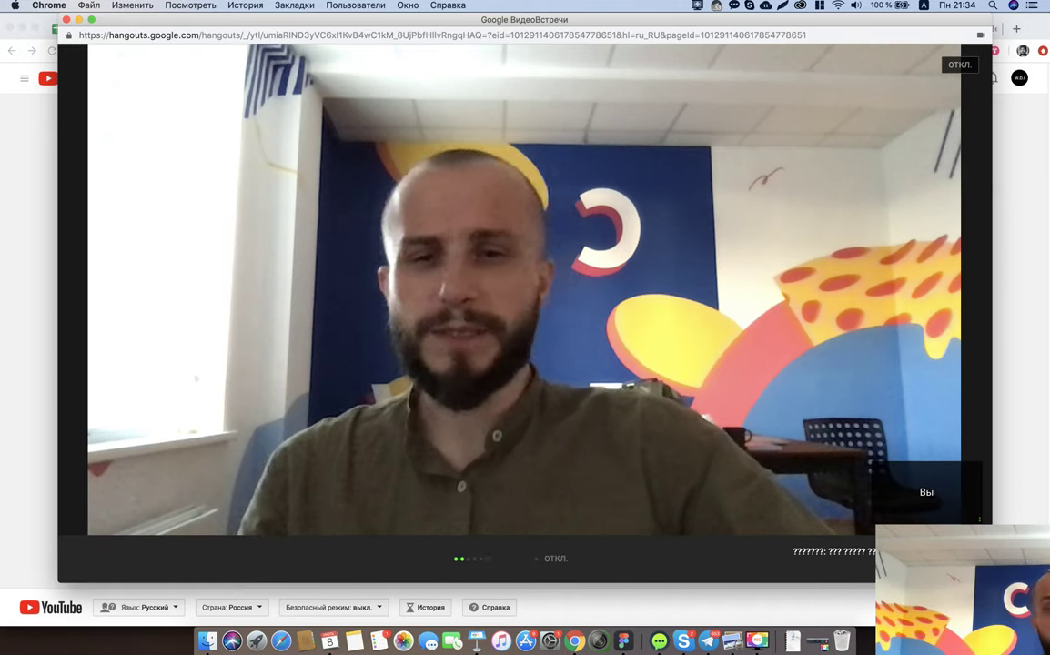
mouse_move(696, 173)
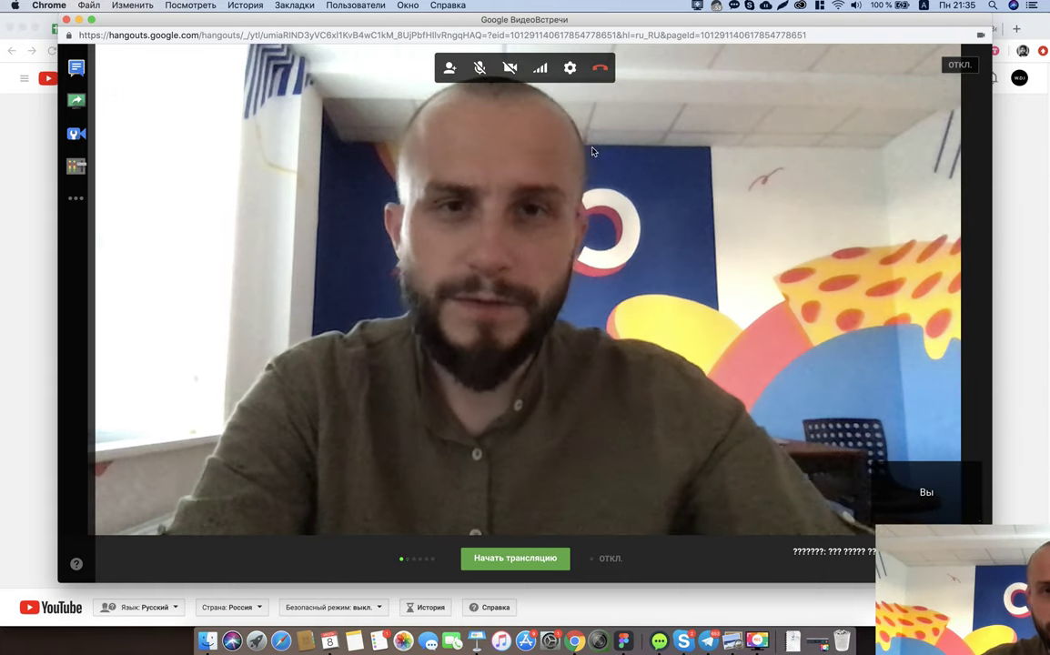
click(569, 69)
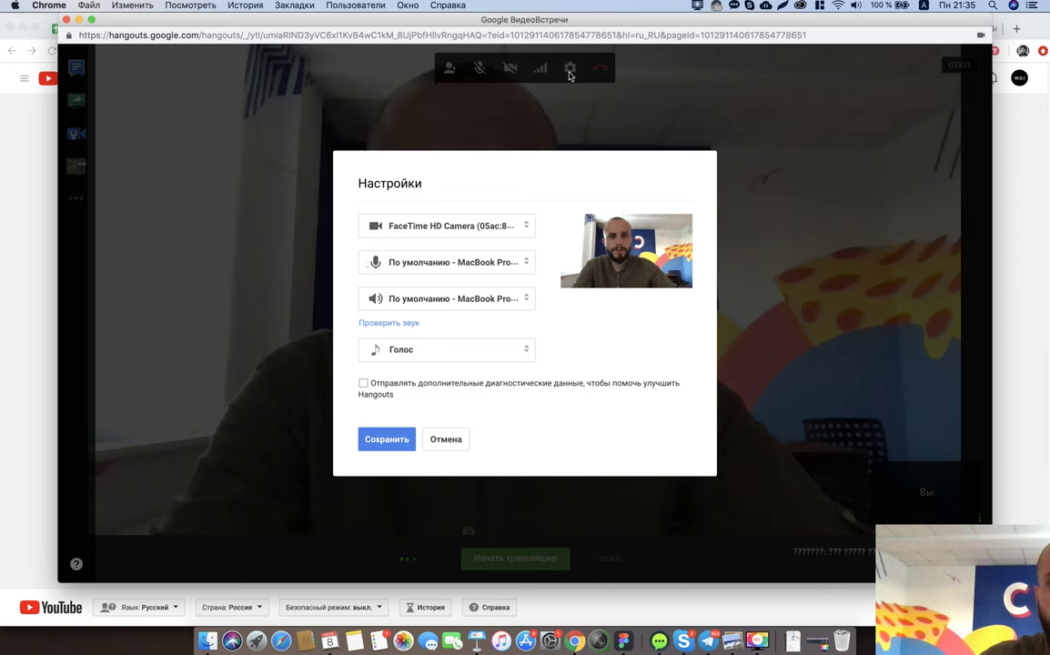
click(464, 236)
click(514, 195)
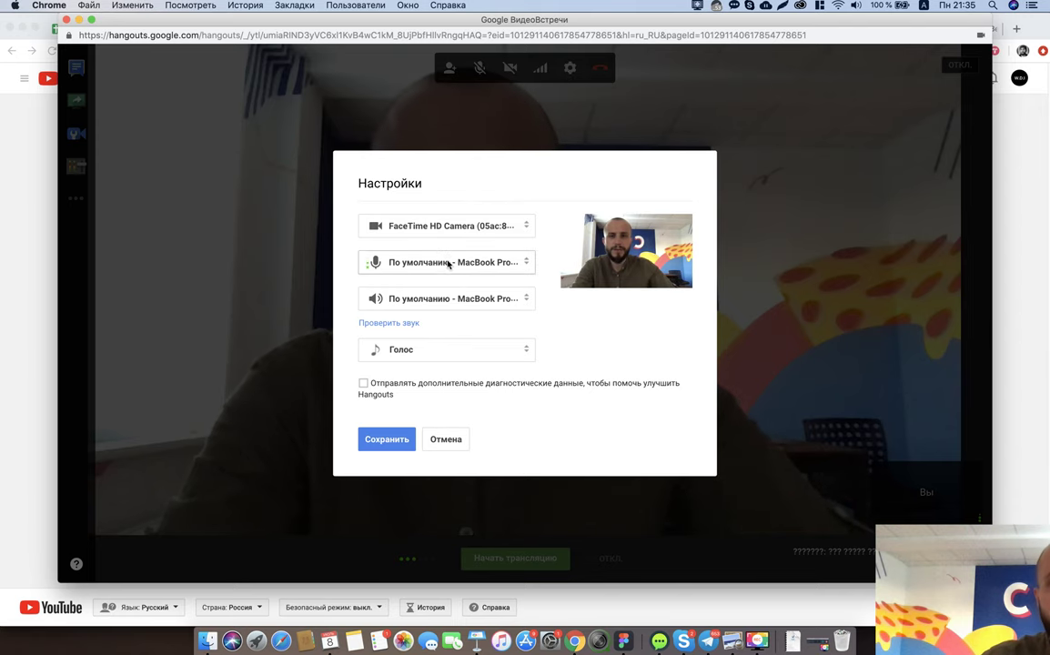
click(447, 262)
click(437, 263)
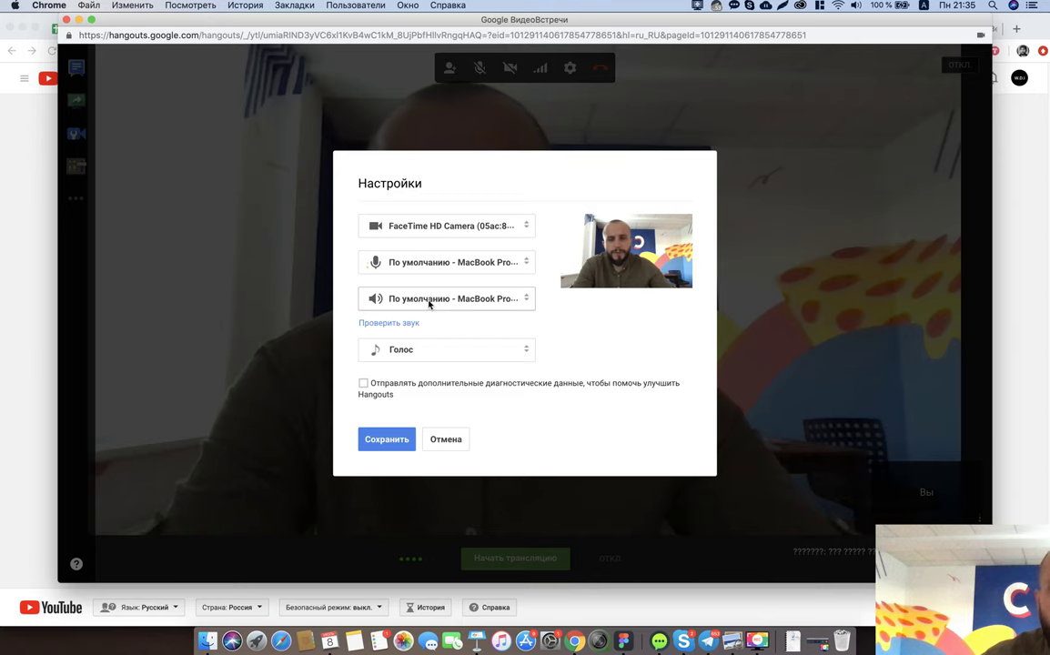
click(432, 302)
click(689, 326)
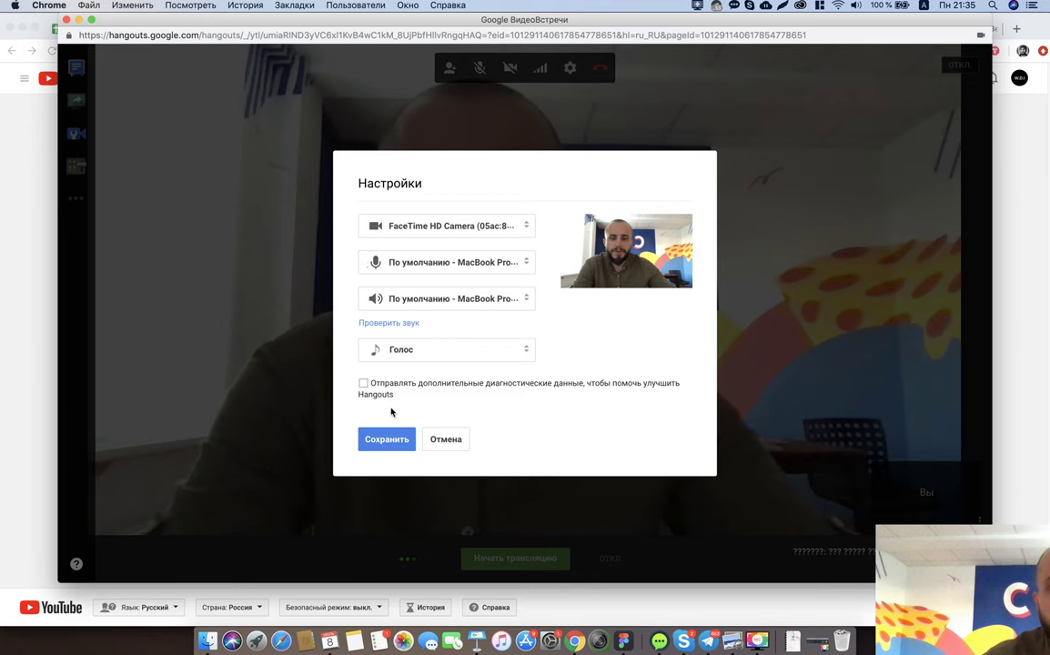
click(400, 447)
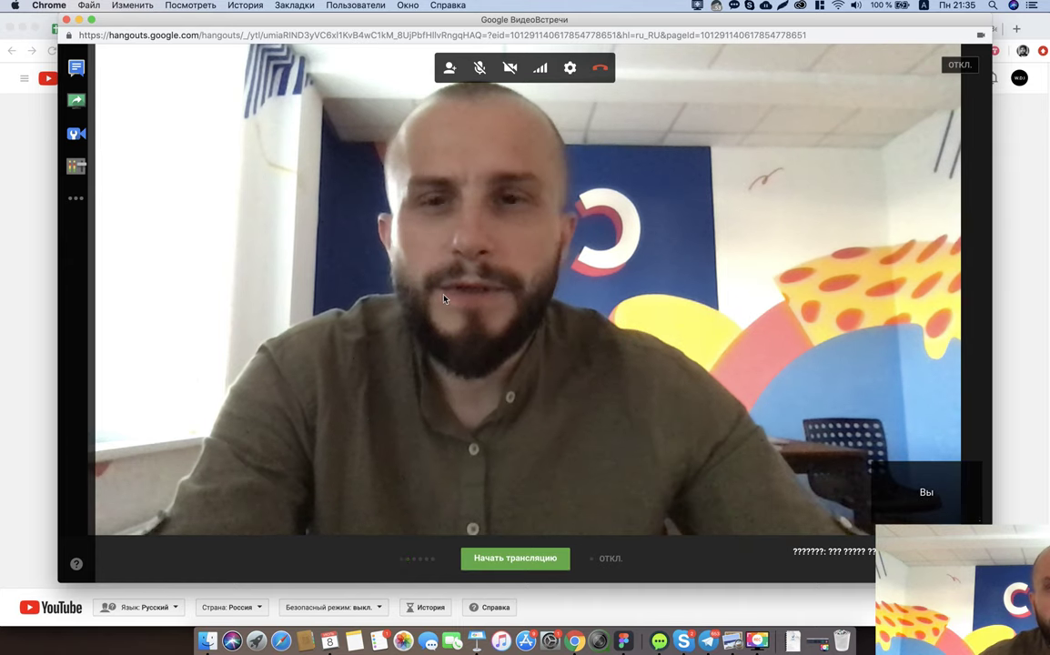
Step: Shift the Hangouts window left and show the webinar watch page with chat set to Чат
drag(637, 15, 583, 20)
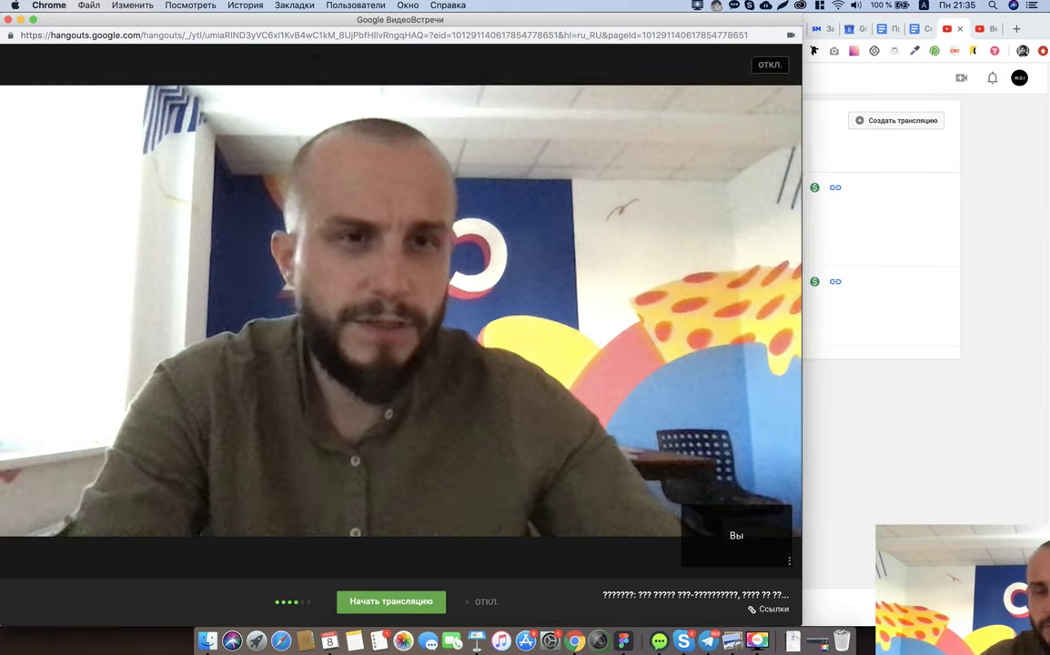
click(967, 365)
click(981, 31)
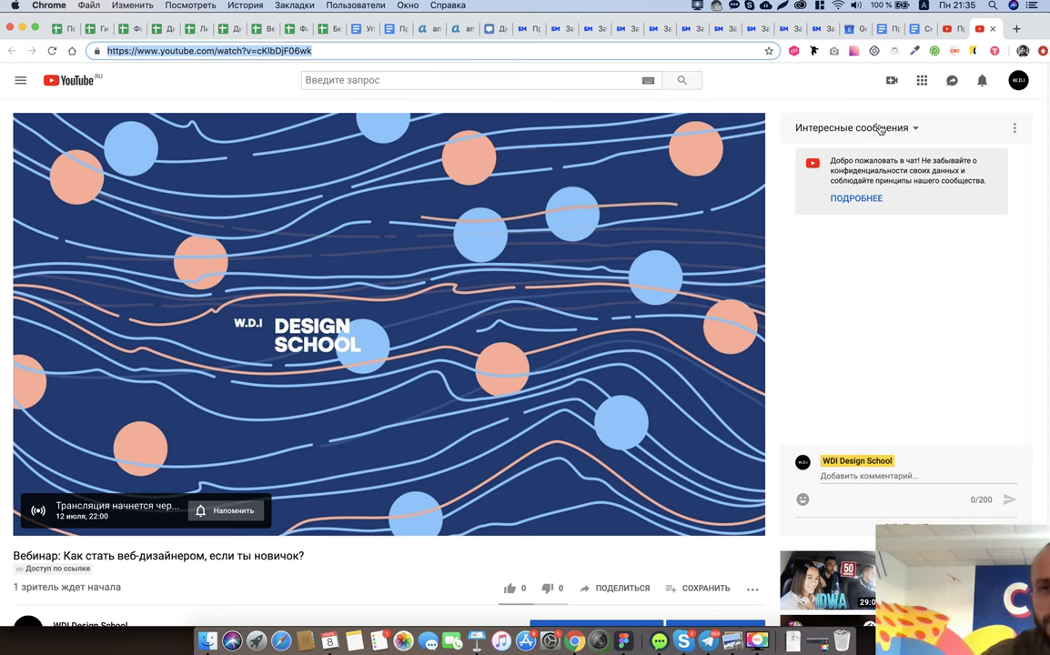
click(881, 130)
click(819, 182)
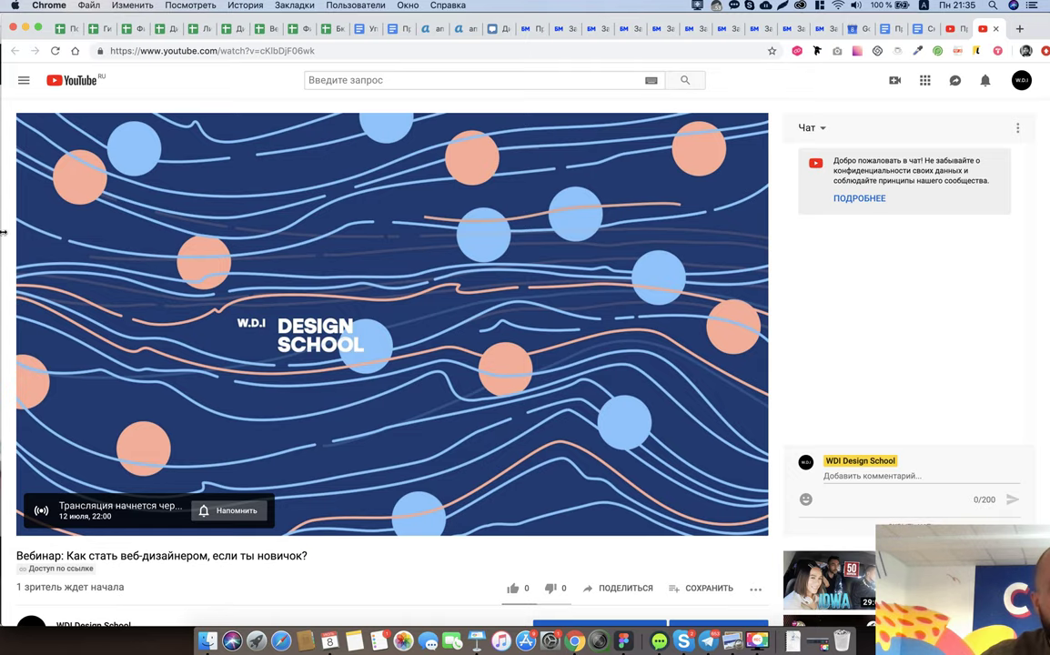
Step: Fit the YouTube window to the right half and narrow the Hangouts window beside it
mouse_move(3, 233)
mouse_down()
mouse_move(433, 227)
mouse_move(364, 227)
mouse_up()
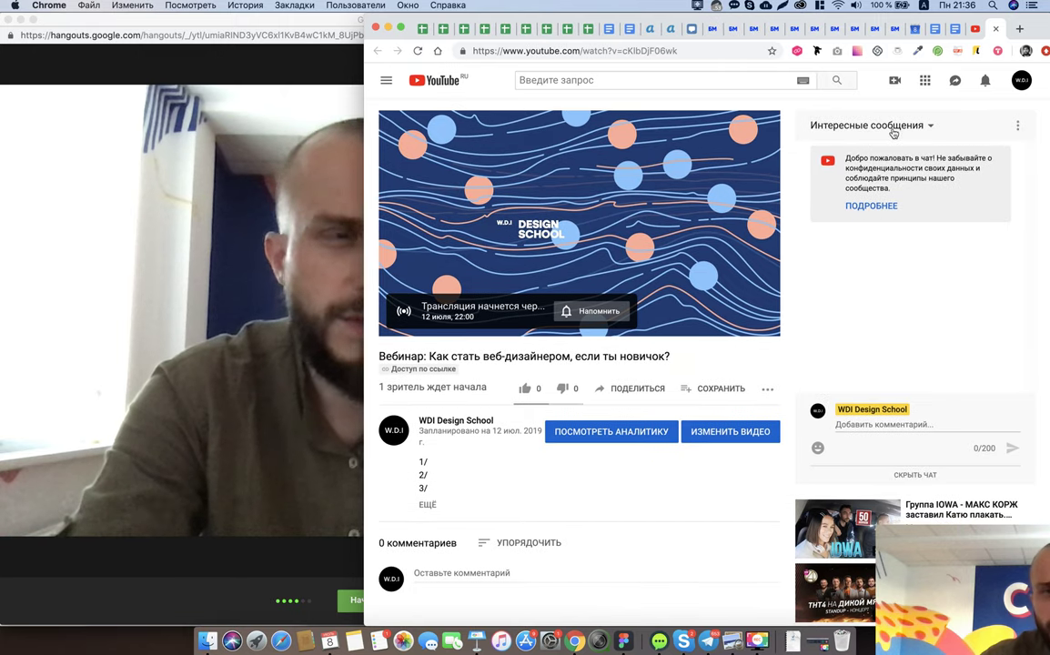
click(345, 232)
drag(802, 410, 791, 410)
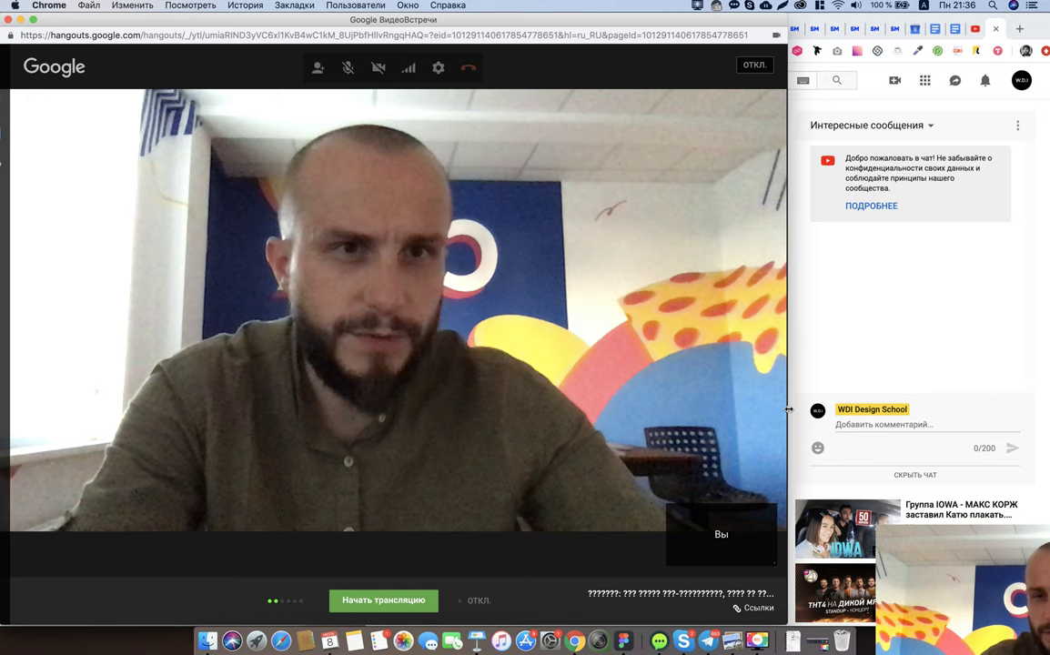
mouse_move(455, 313)
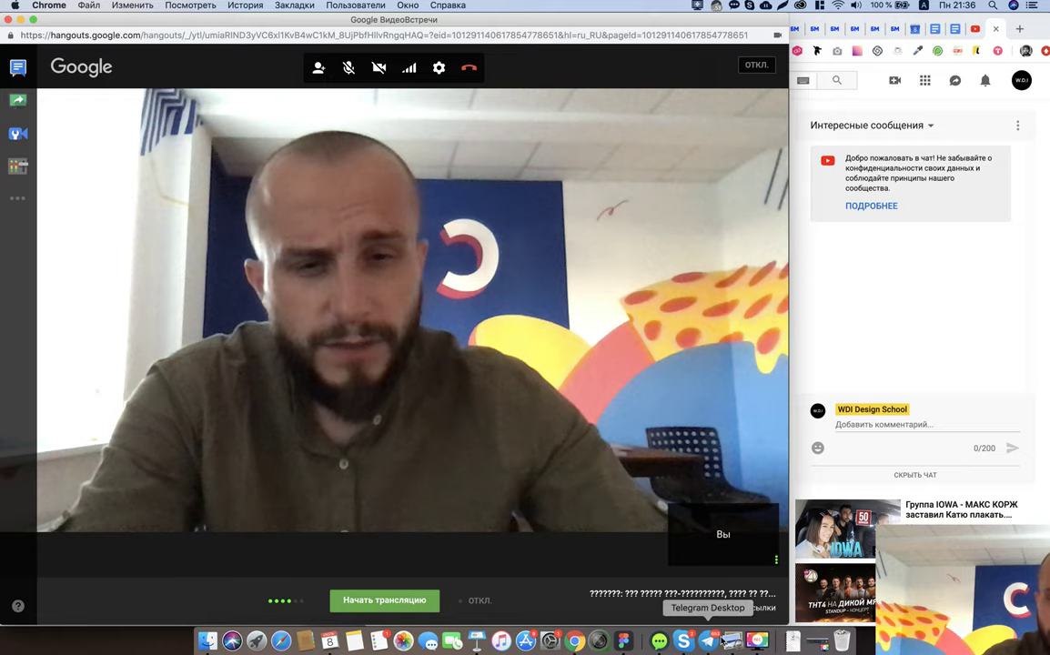
click(733, 641)
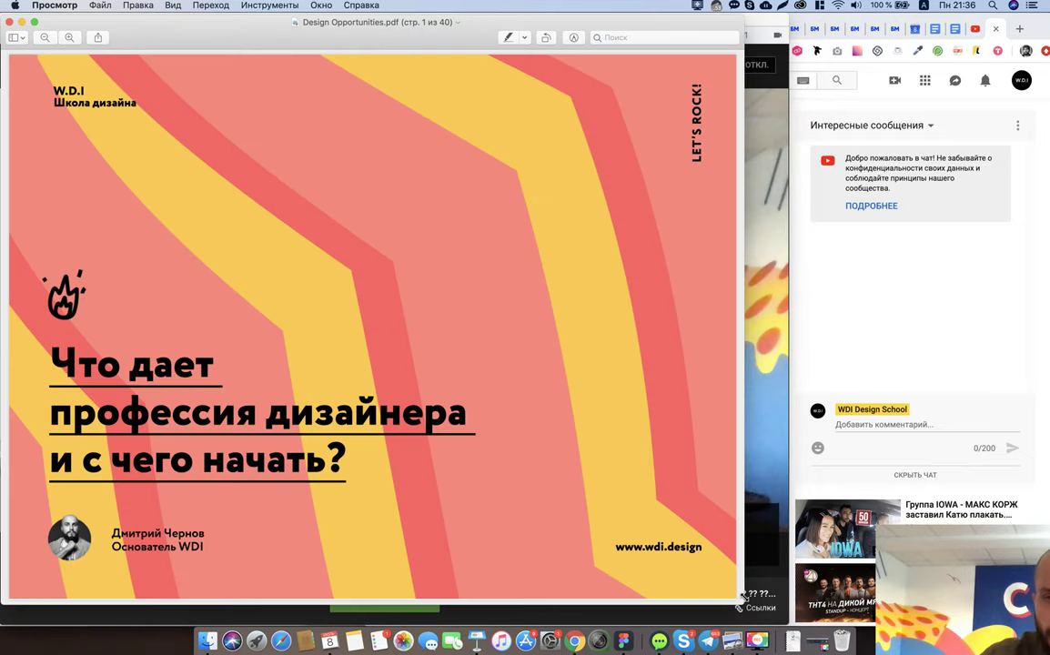
Step: Stretch the Preview slide window to fill the left side, from the top to the screen edge
drag(774, 619, 790, 626)
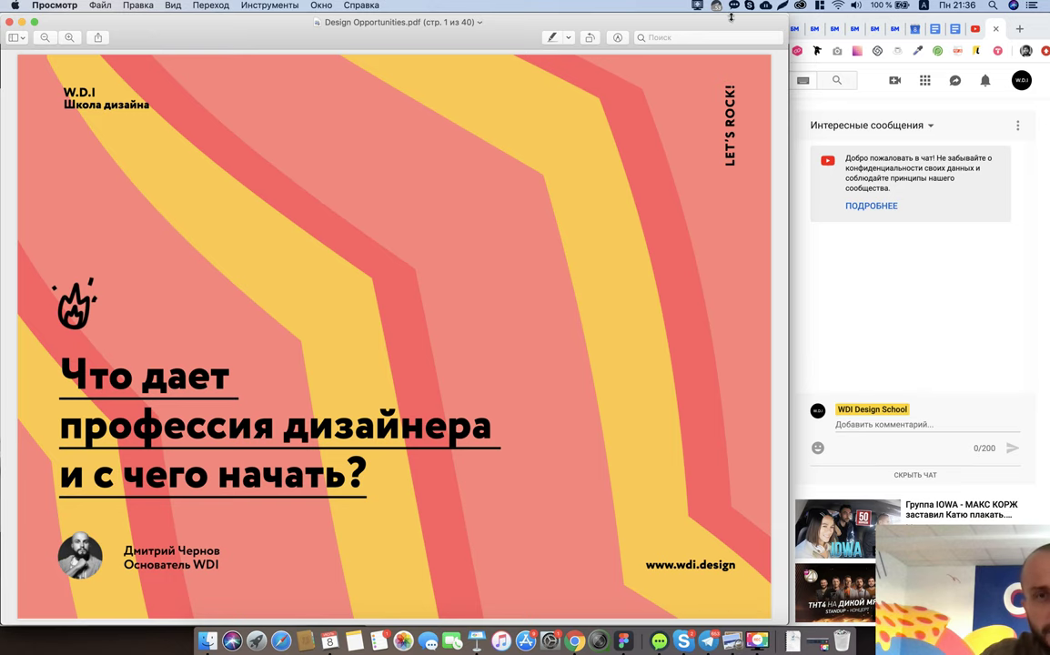
drag(731, 17, 730, 12)
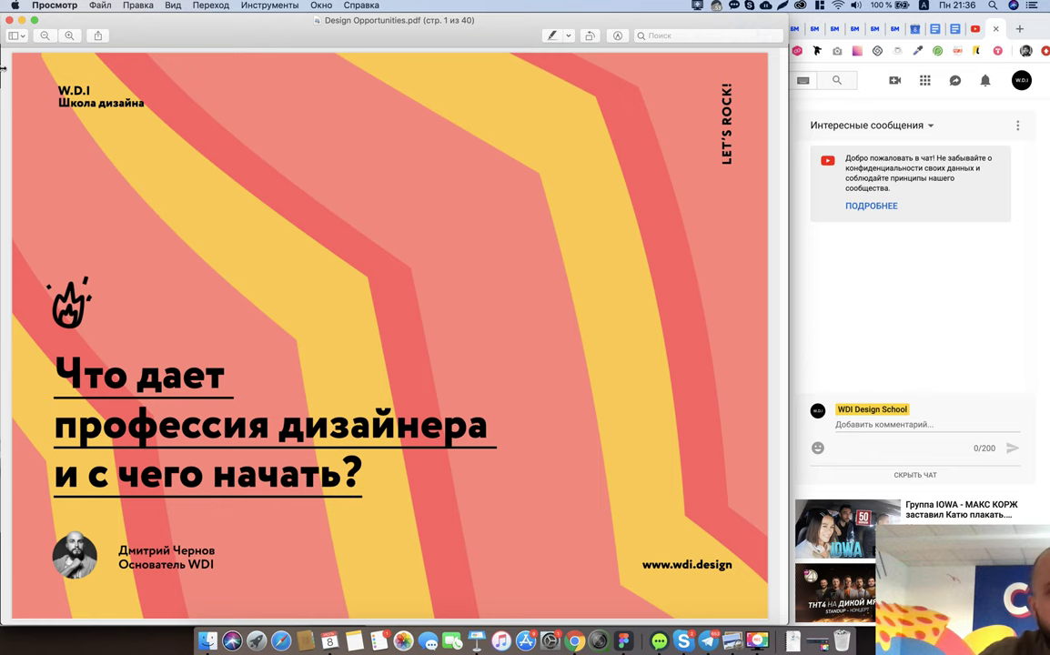
drag(2, 80, 0, 80)
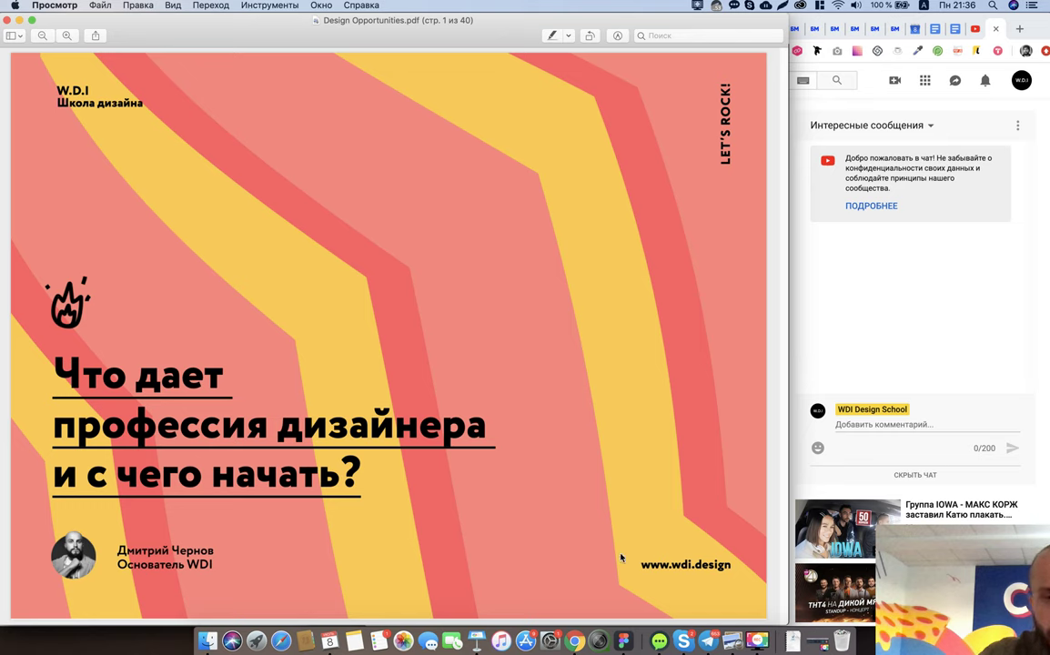
click(597, 644)
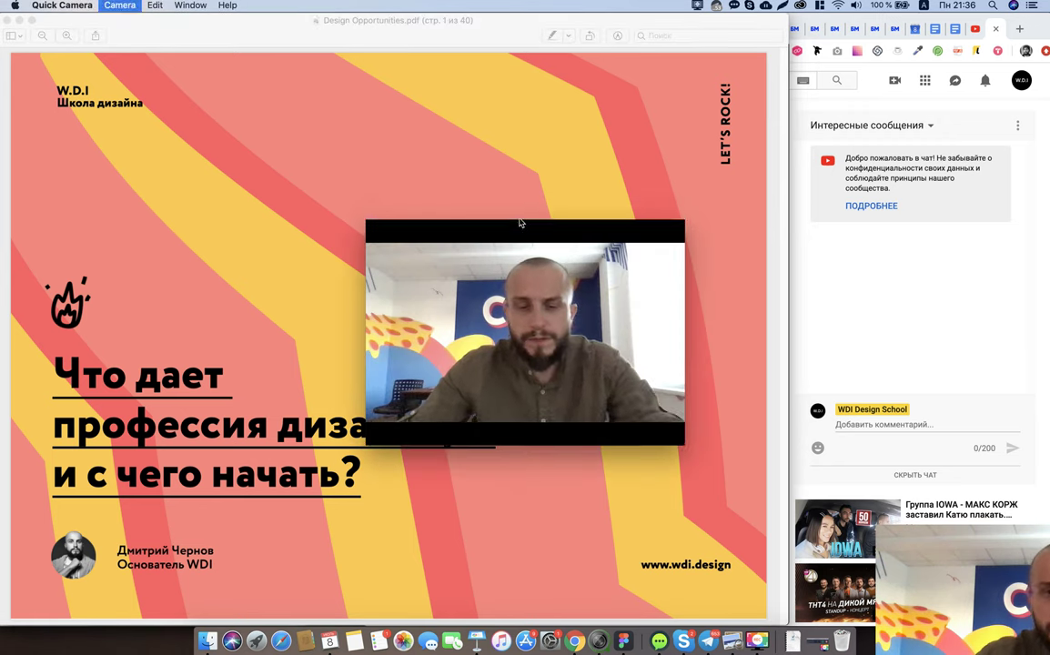
Step: Shrink the Quick Camera view and place it bottom-right, below the YouTube chat
mouse_move(521, 242)
mouse_down()
mouse_move(870, 436)
mouse_move(887, 423)
mouse_up()
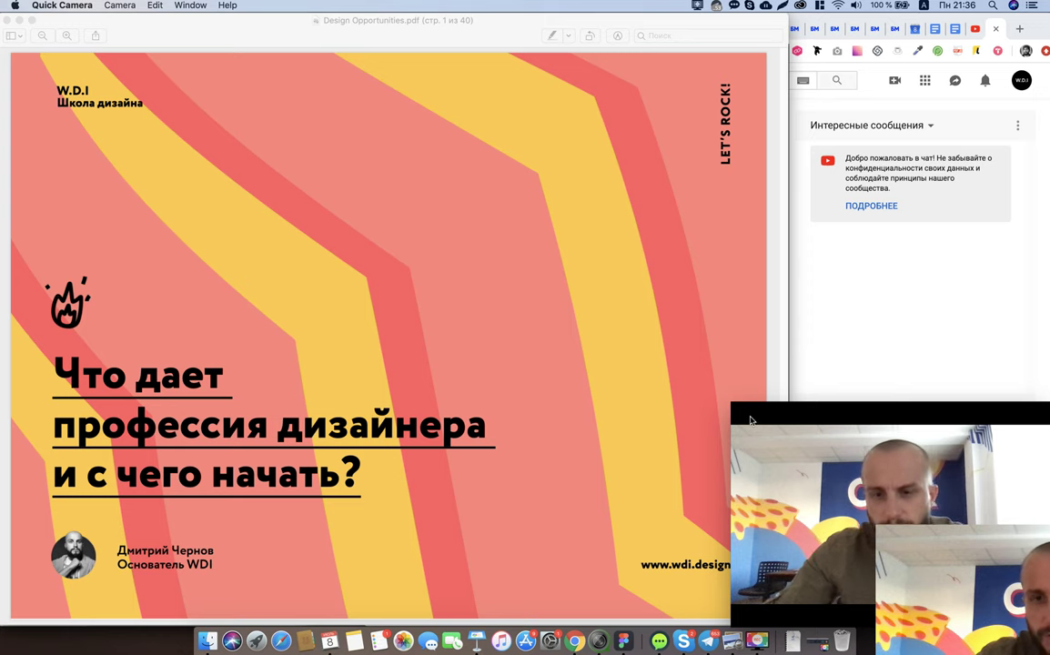
mouse_move(737, 406)
drag(732, 388, 788, 425)
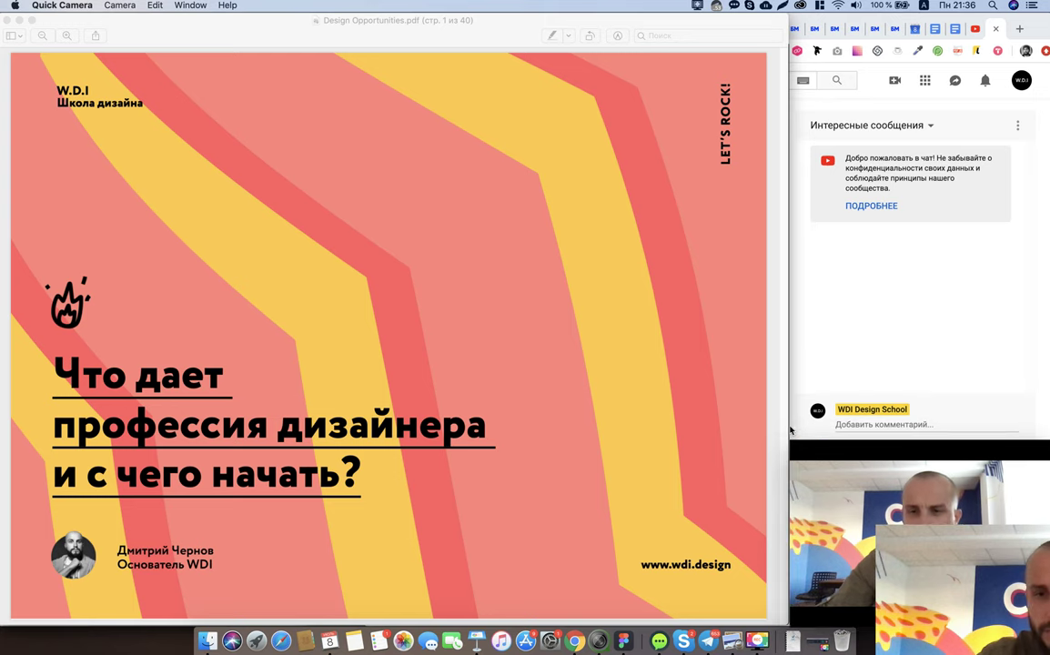
mouse_move(940, 571)
mouse_down()
mouse_move(644, 574)
mouse_move(940, 541)
mouse_up()
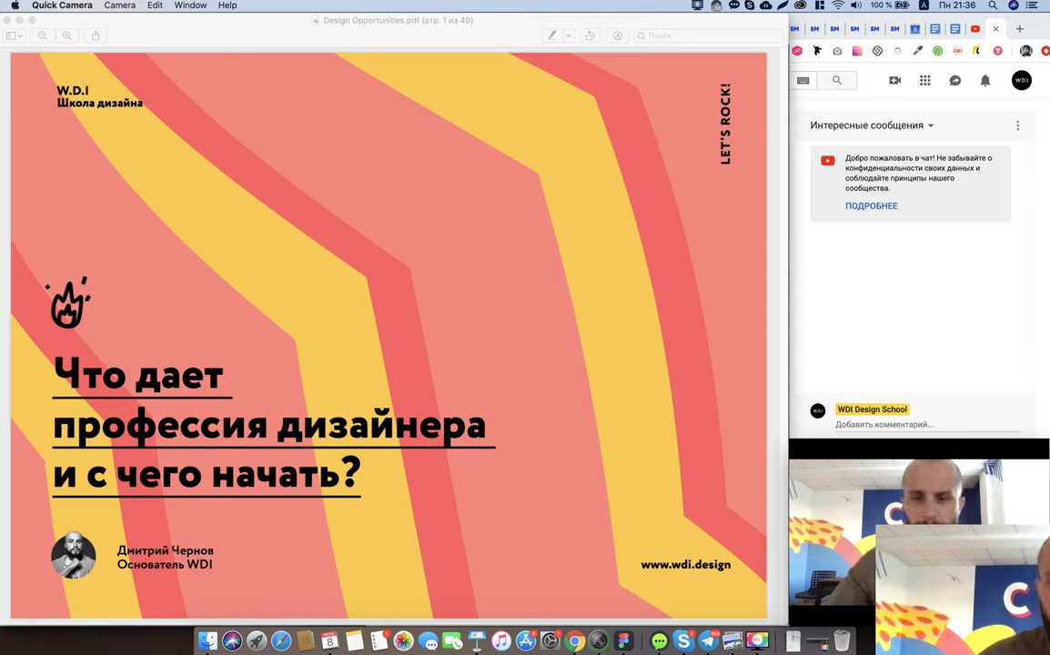
right_click(576, 644)
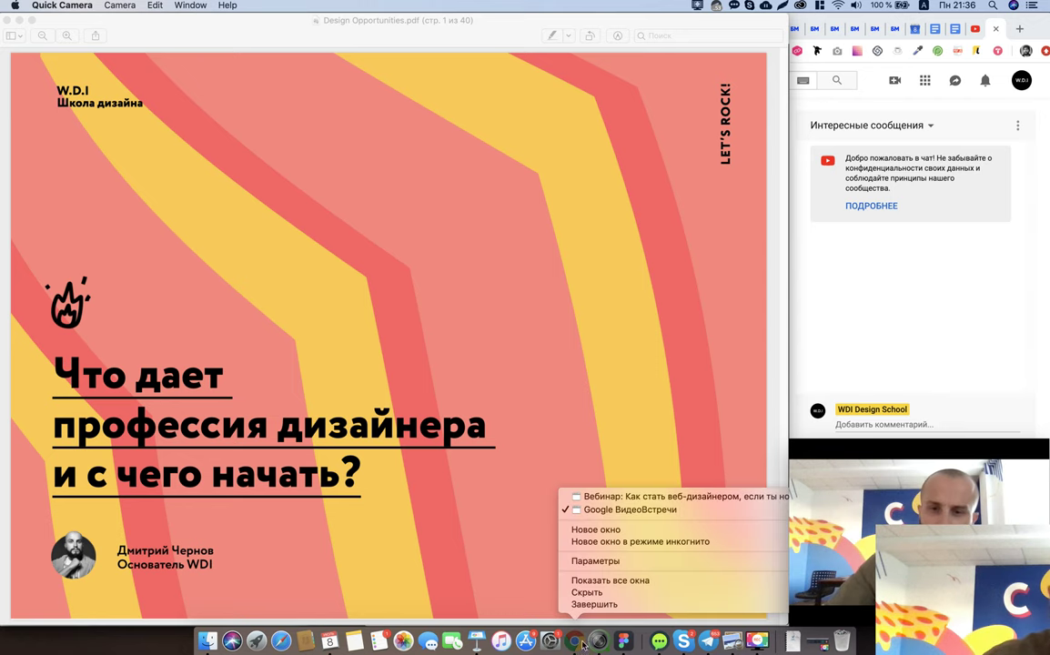
Step: Bring the Google ВидеоВстречи call window forward and click Начать трансляцию
click(618, 498)
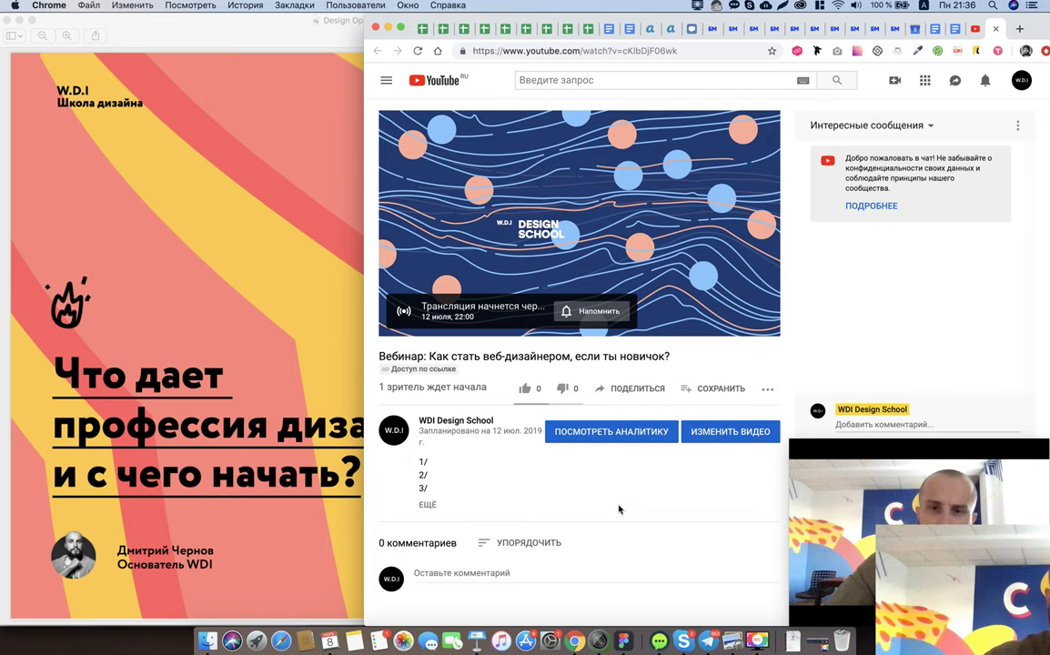
right_click(577, 643)
click(611, 512)
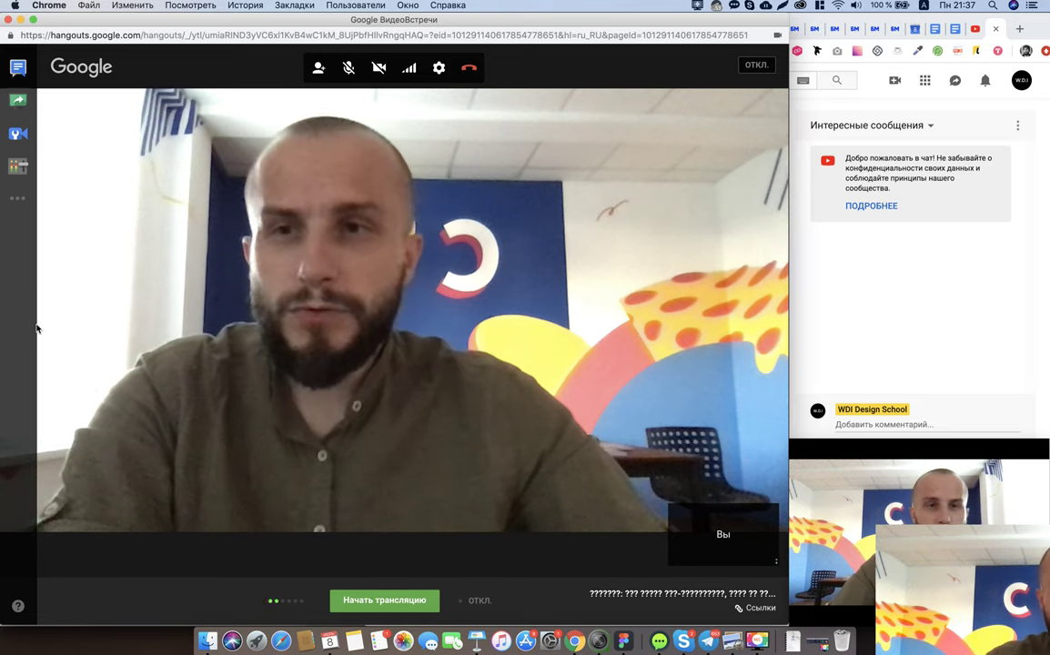
click(409, 605)
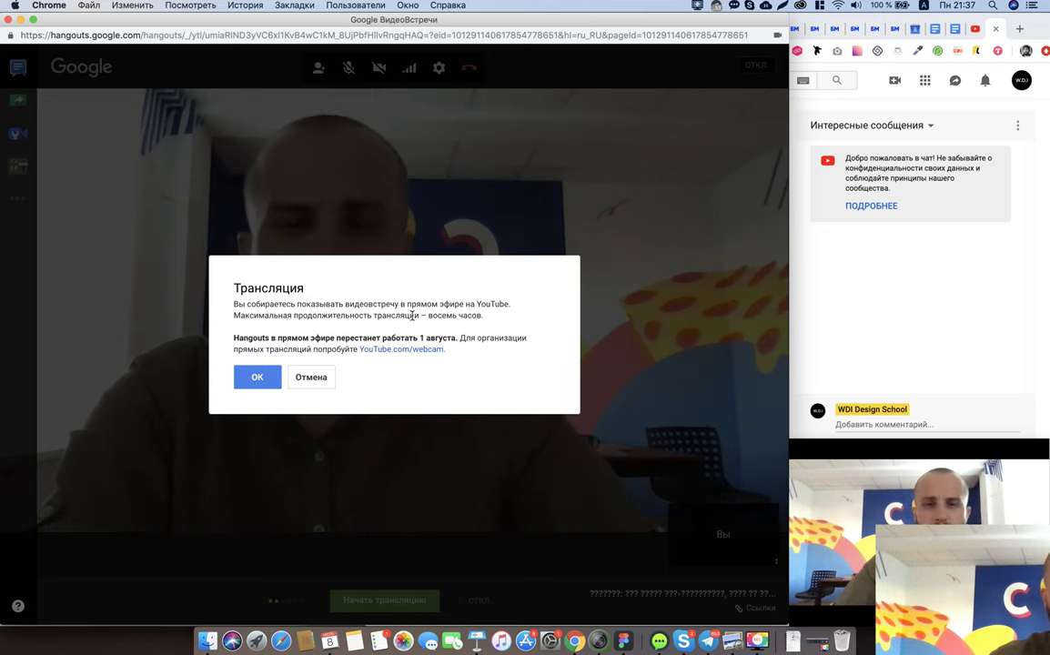
Step: Confirm the Трансляция dialog with OK and dismiss the 'Теперь вы в прямом эфире!' notice
click(258, 377)
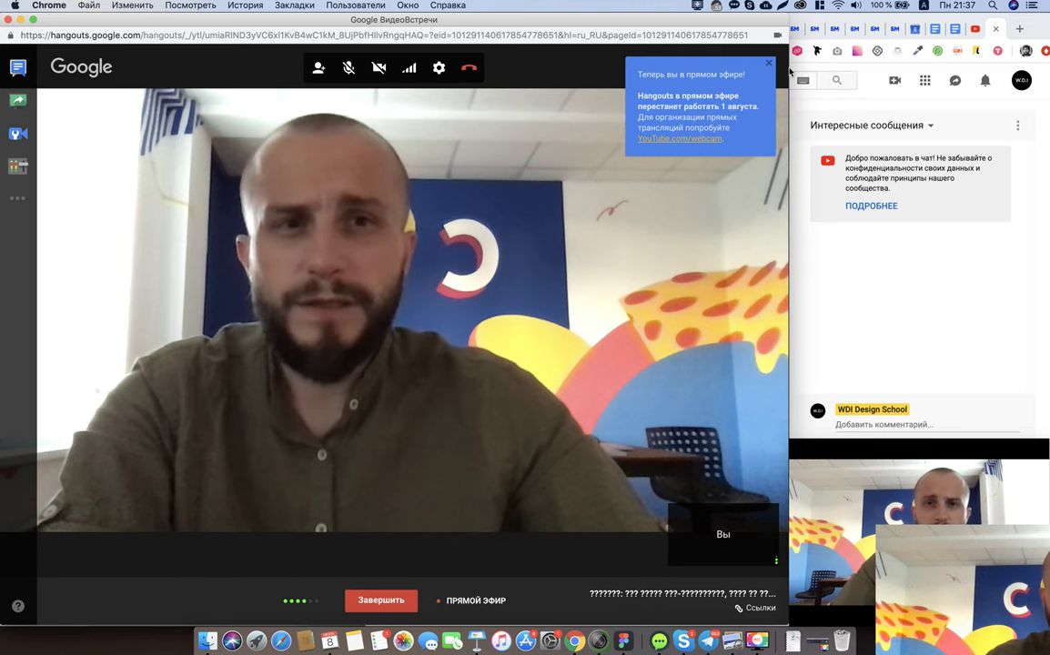
click(772, 67)
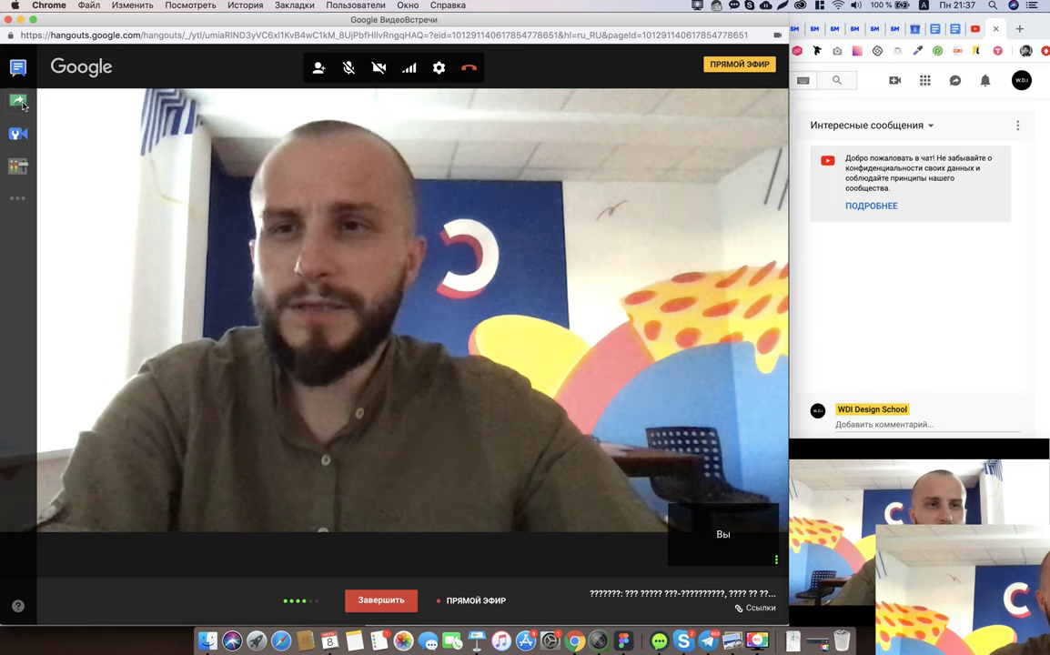
Step: Share the entire screen, not a single window, and bring the Design Opportunities.pdf slides to the front
click(24, 103)
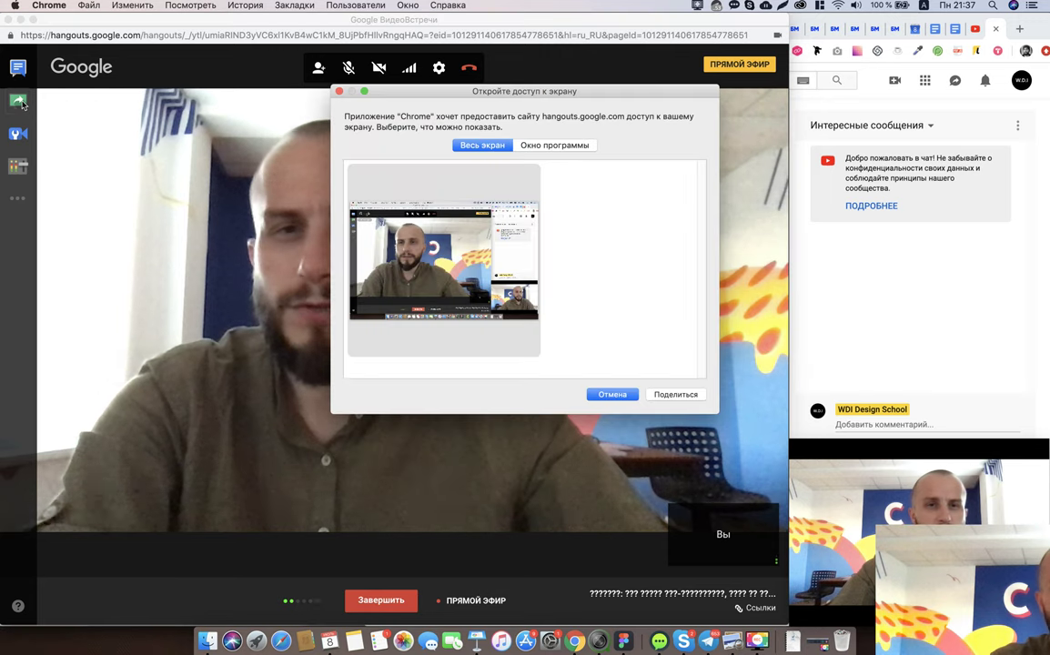
click(562, 146)
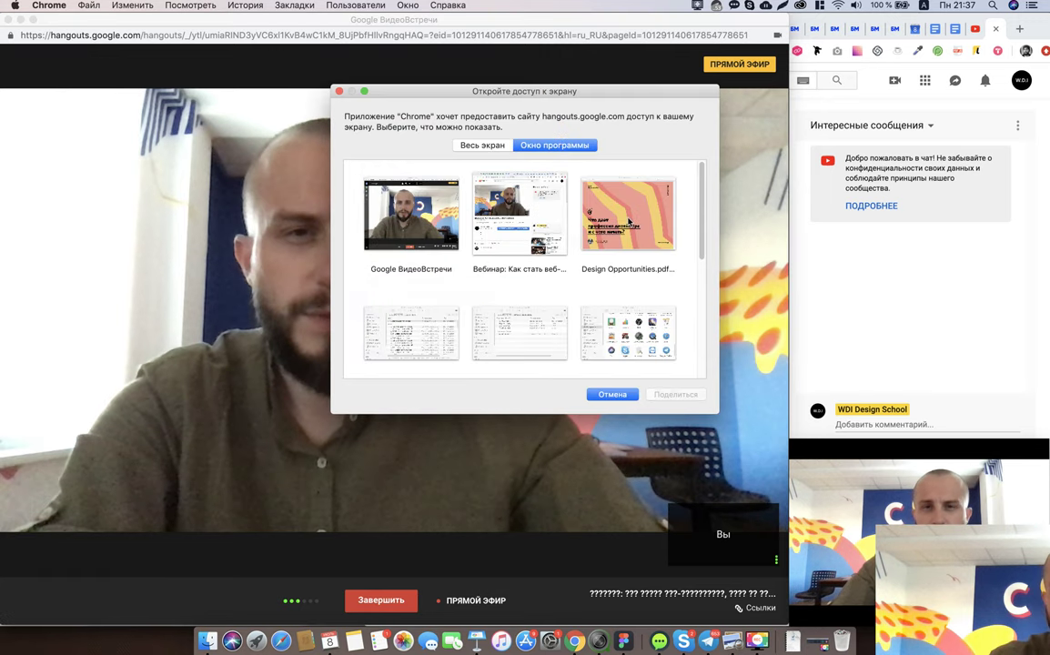
click(485, 147)
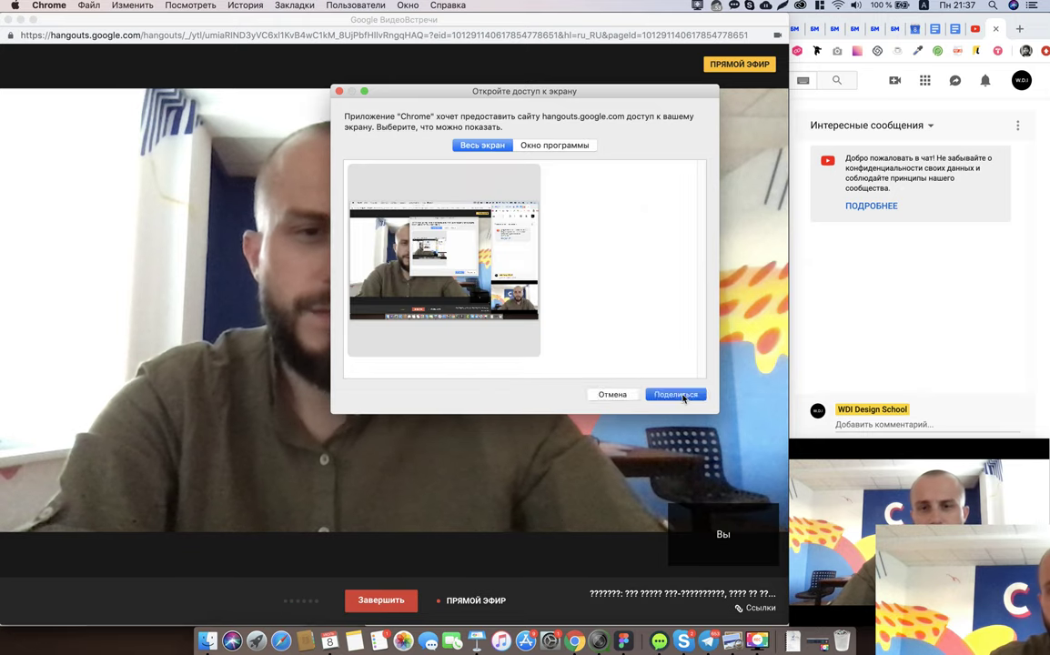
click(676, 394)
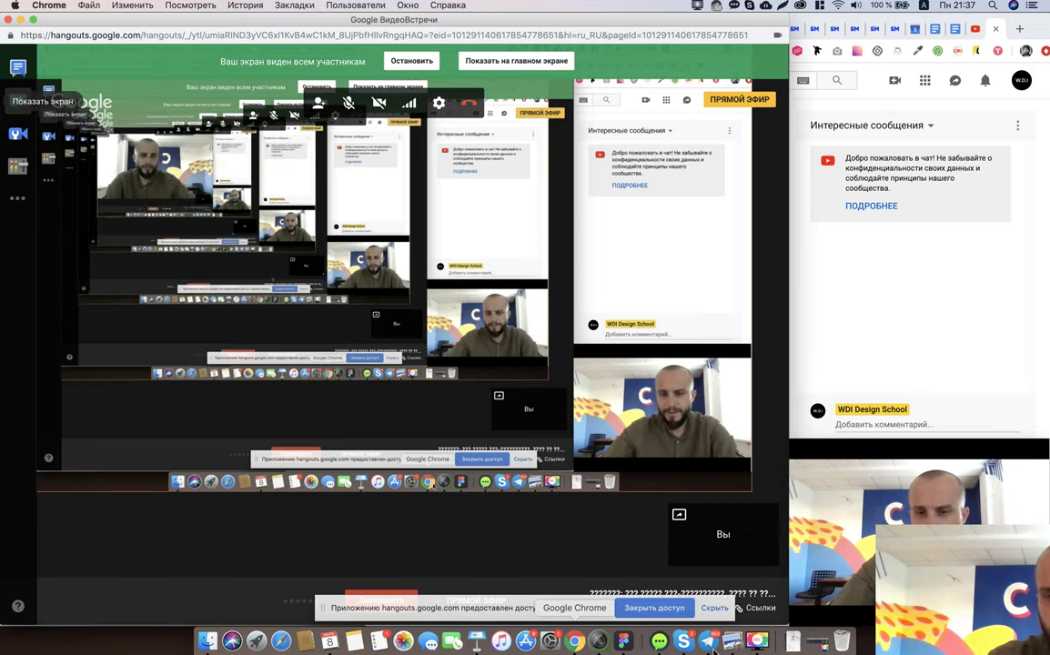
click(734, 642)
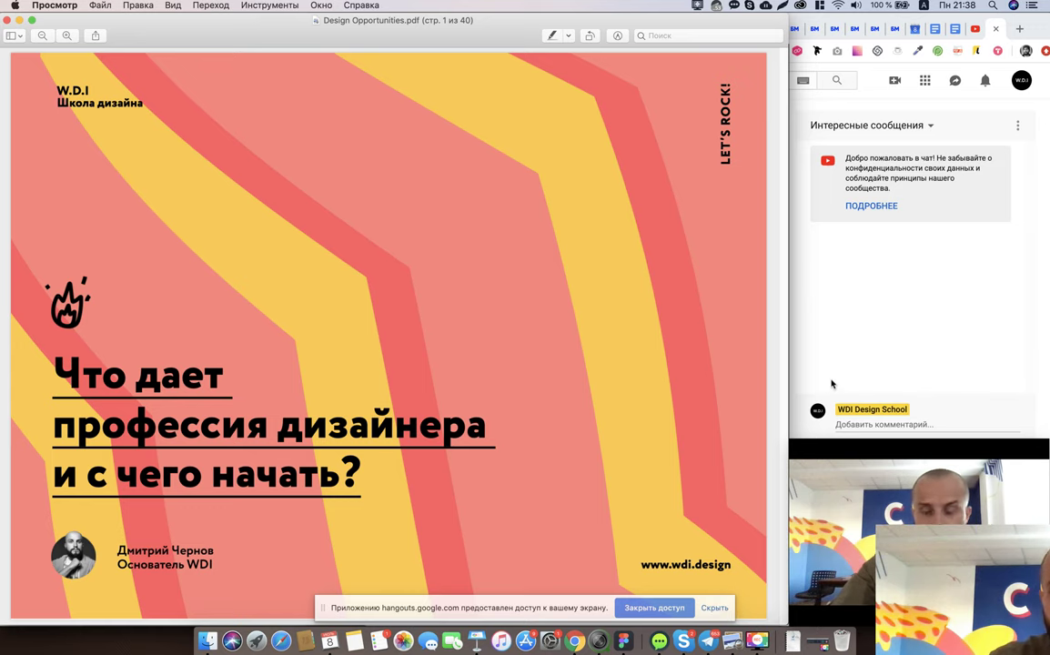
Step: Bring the webinar's YouTube watch page forward to check the stream is live
click(876, 365)
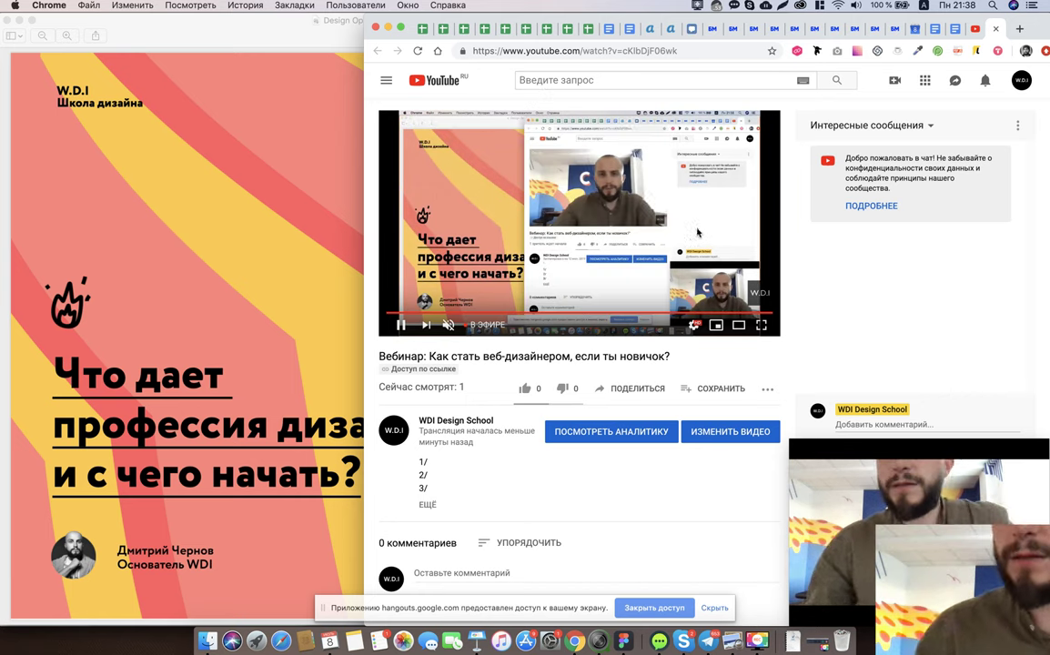
Step: Widen the Preview slide window to the screen's right edge, then return to the YouTube webinar page
click(307, 337)
drag(788, 292, 1048, 291)
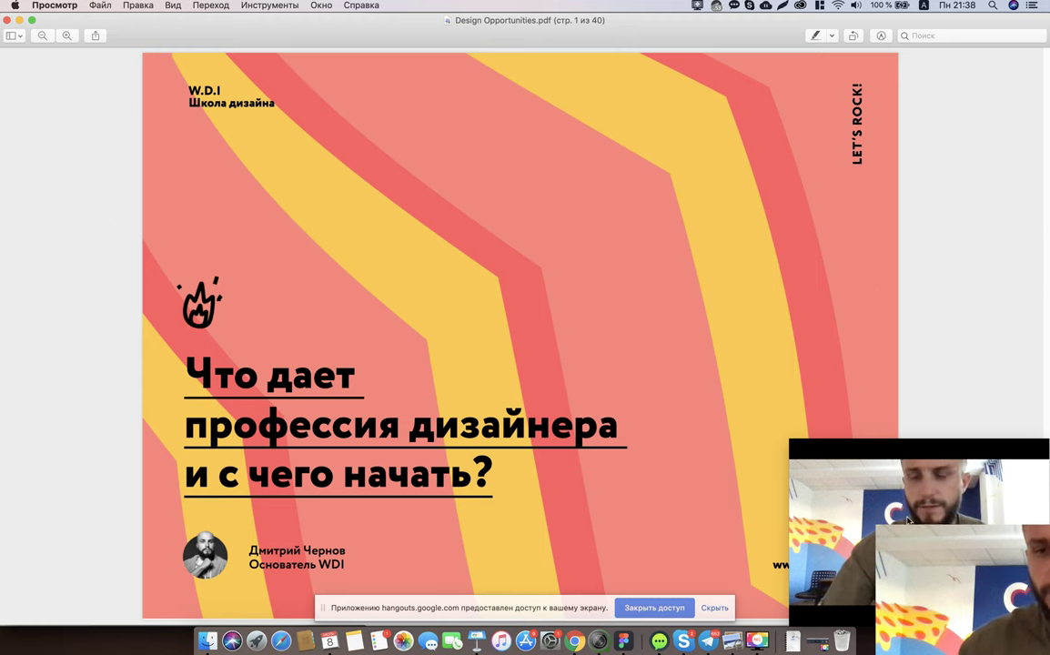
right_click(575, 642)
click(637, 497)
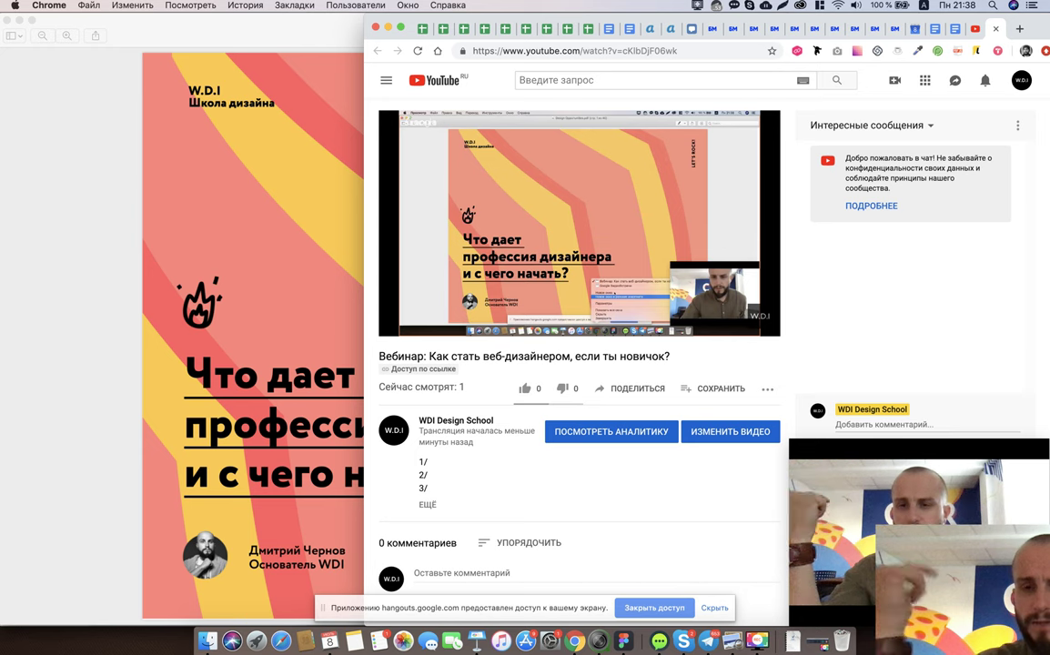
Step: Post the test message 'Комментарий!' in the live chat
click(916, 424)
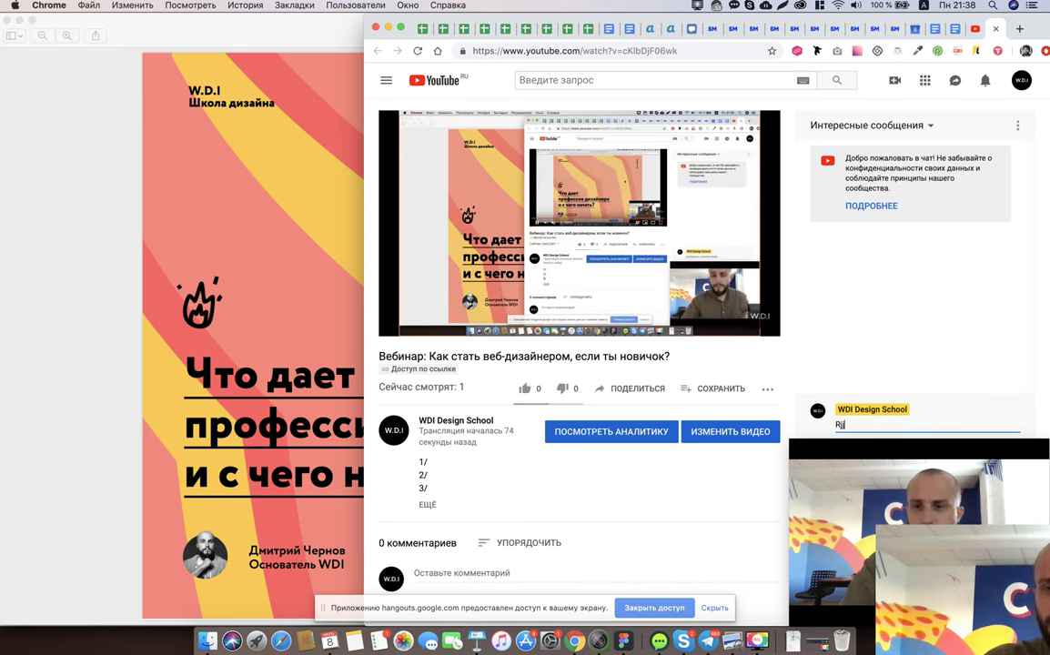
text(оммент)
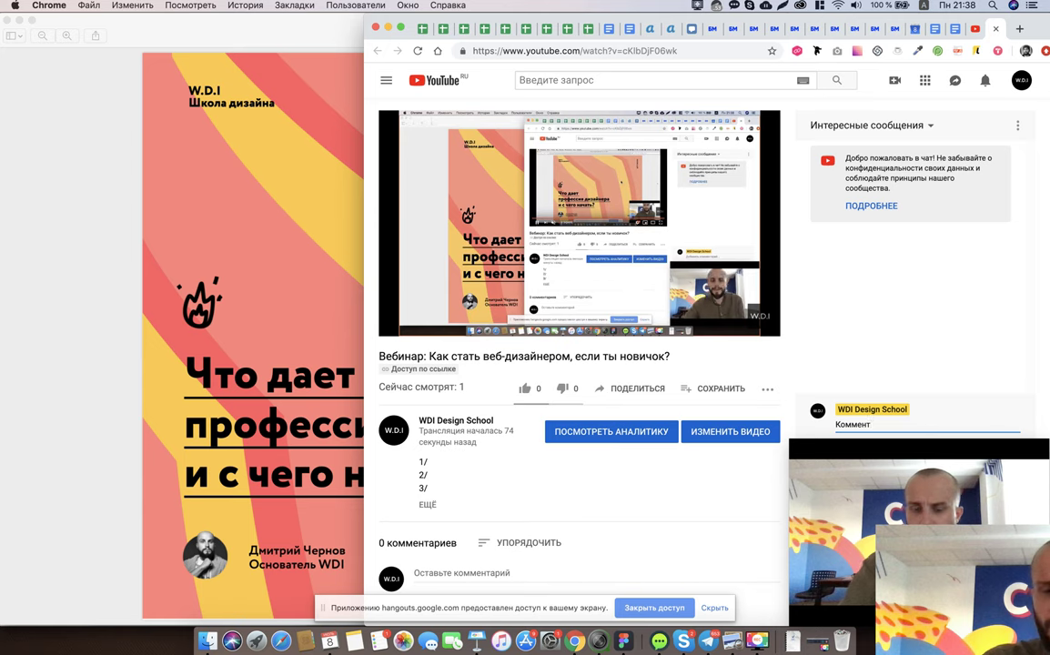
text(арий)
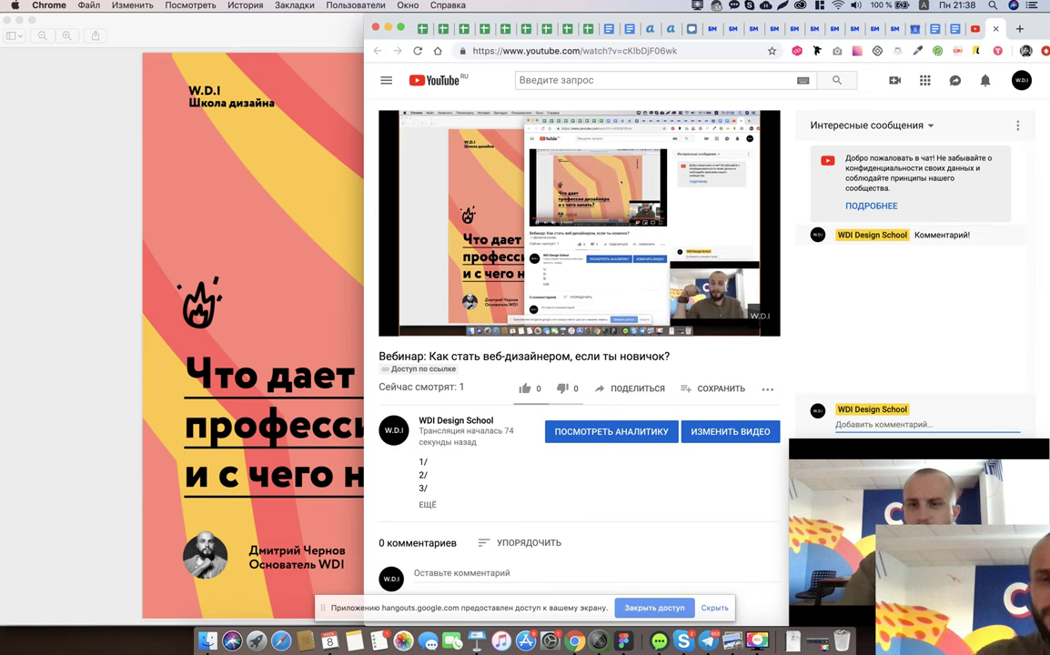
key(Return)
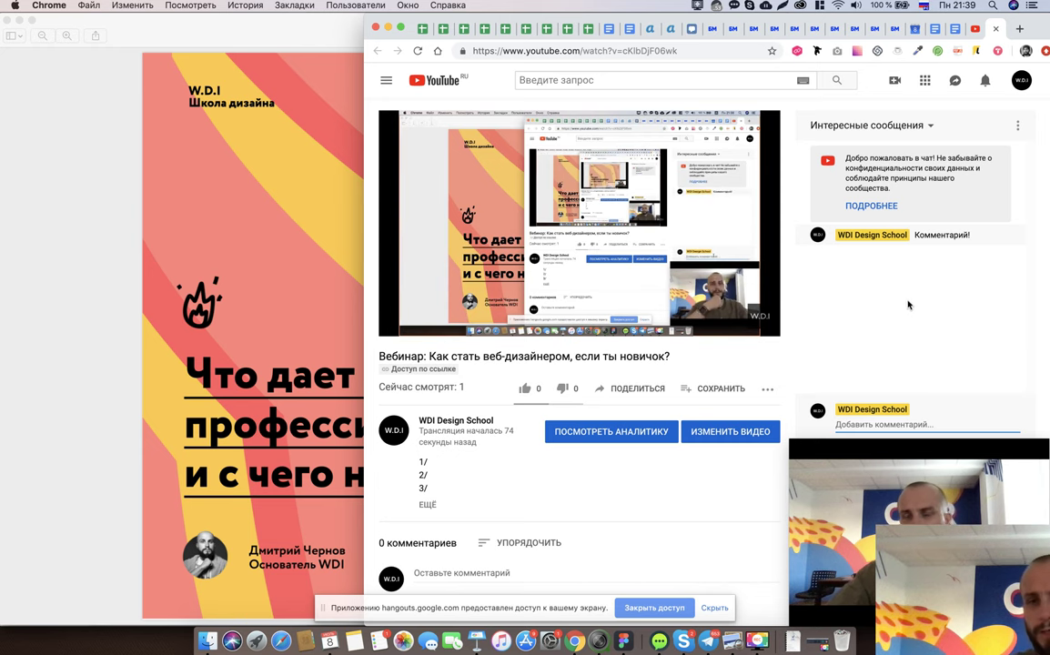
Step: Shift the Design Opportunities.pdf window left and adjust its width so the live chat shows beside it
click(82, 278)
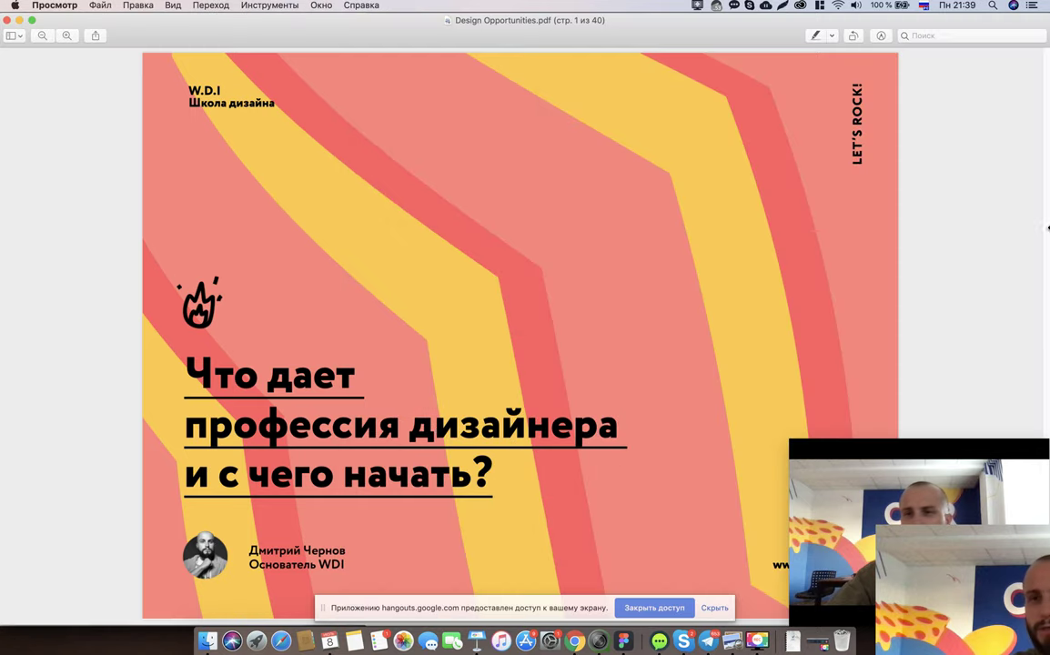
drag(1038, 26, 704, 47)
mouse_move(630, 34)
mouse_down()
mouse_move(698, 34)
mouse_move(671, 34)
mouse_up()
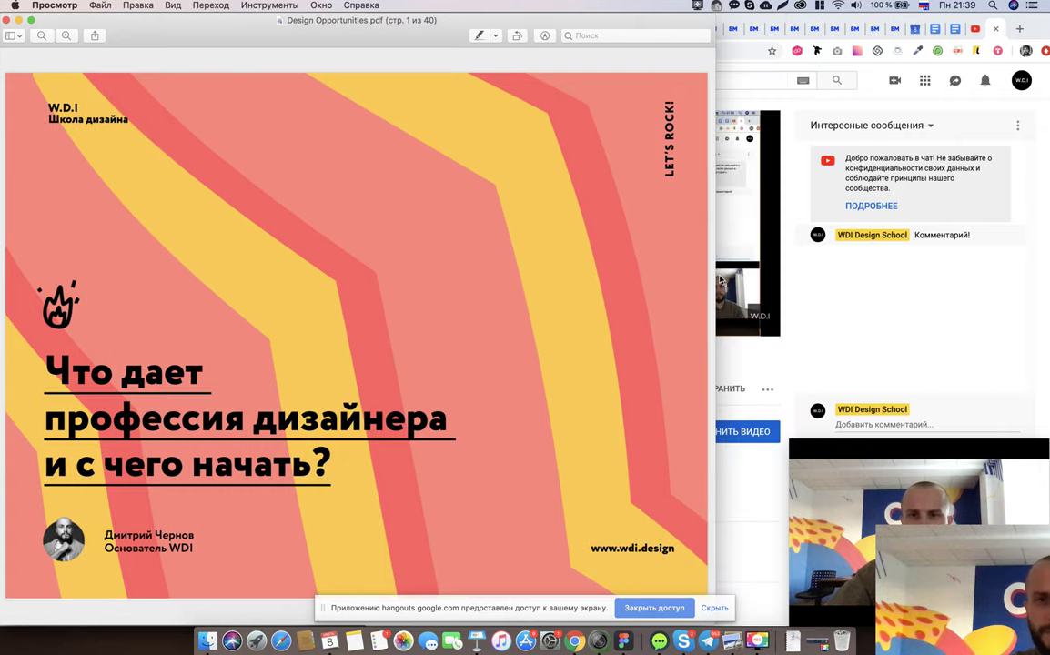
drag(771, 275, 787, 274)
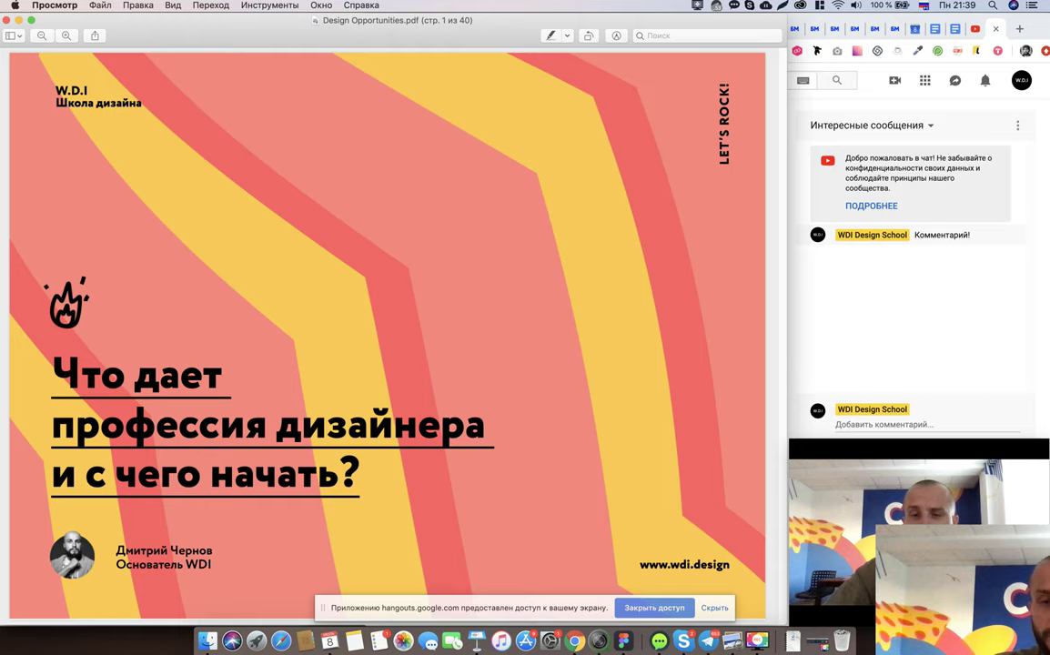
Step: End the broadcast from the Google ВидеоВстречи window, then bring up Movavi Screen Recorder
right_click(574, 641)
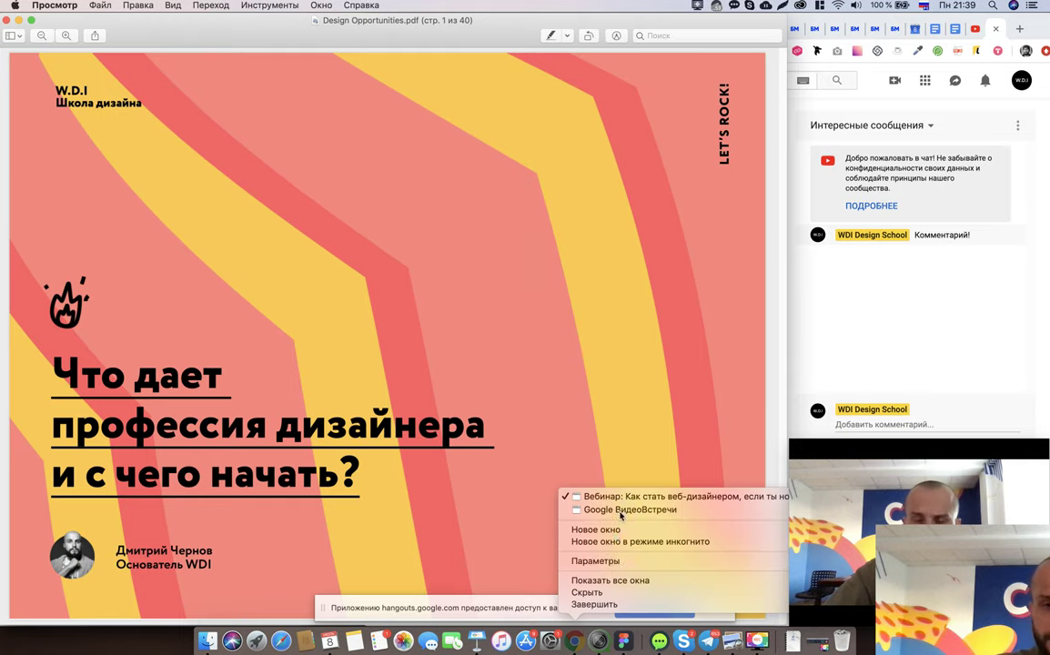
click(621, 512)
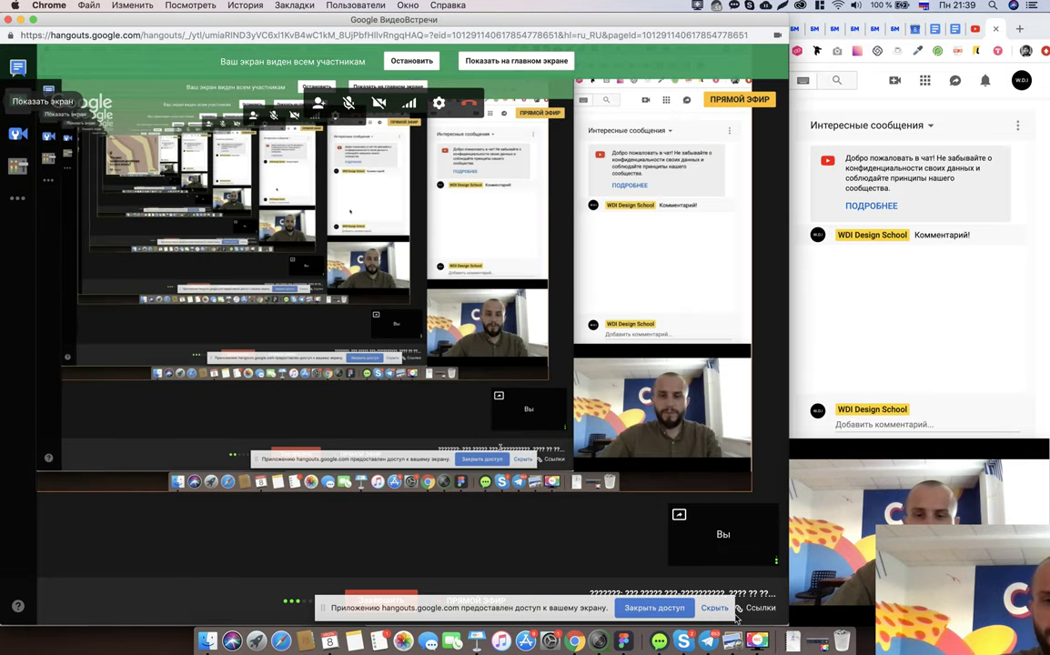
click(714, 608)
click(386, 610)
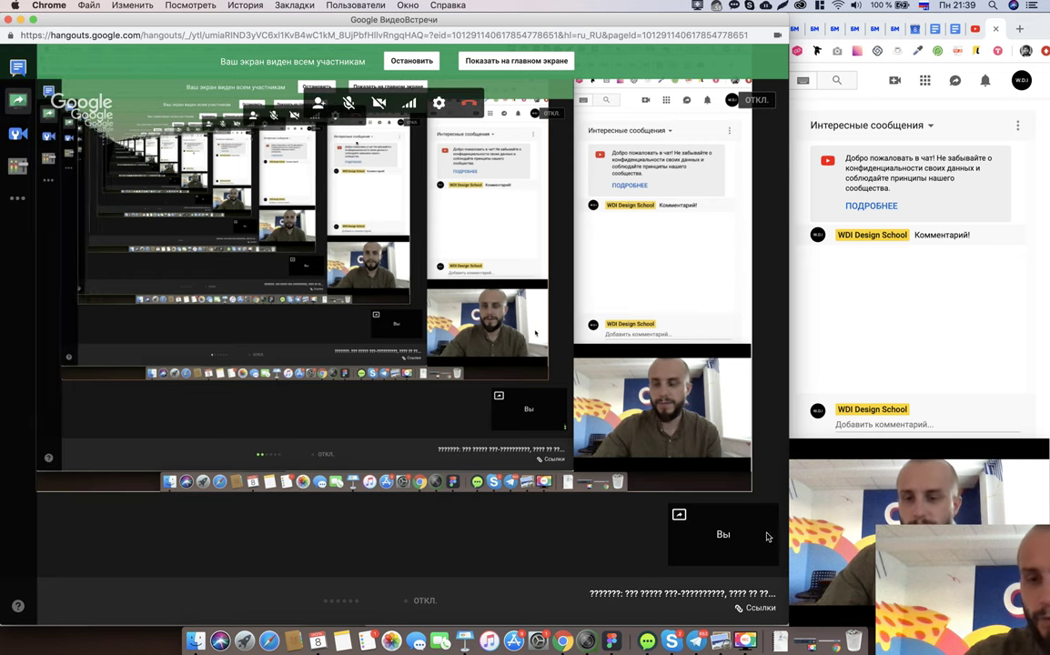
click(808, 644)
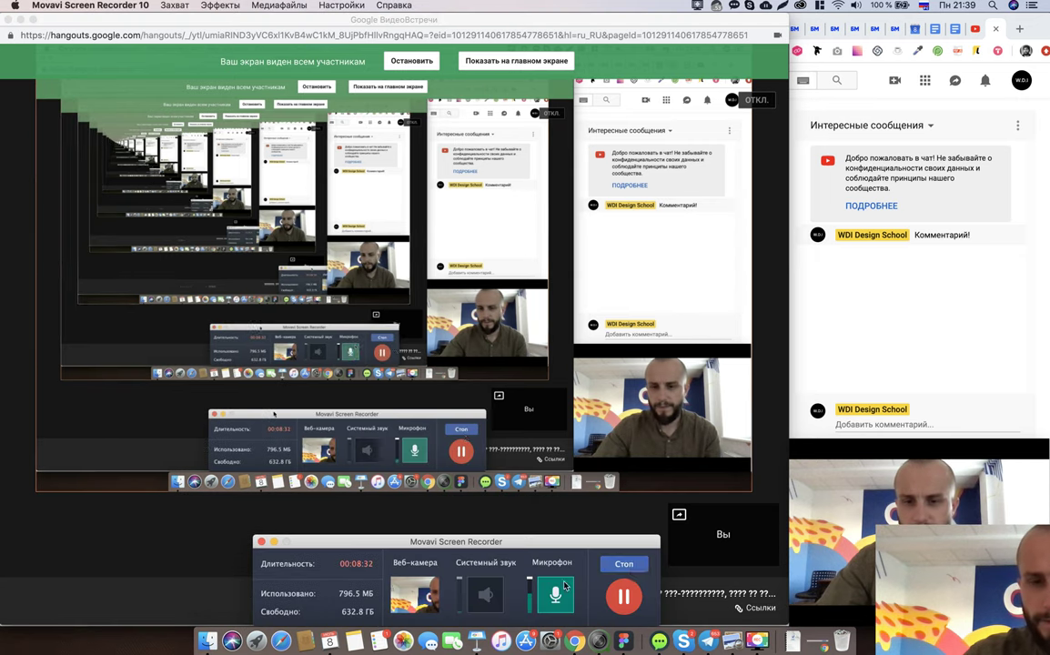